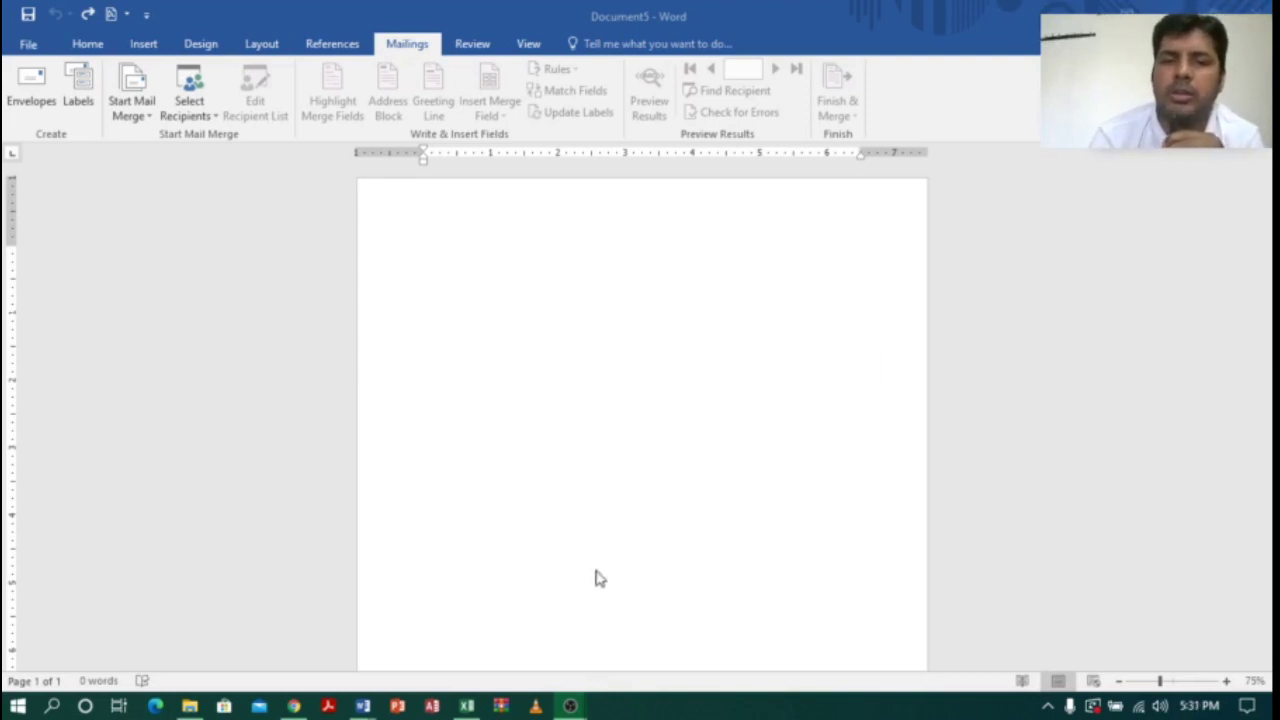
# Step: Select the NAMES list in the CONTACT workbook, from the heading down to GANESH
pyautogui.click(467, 706)
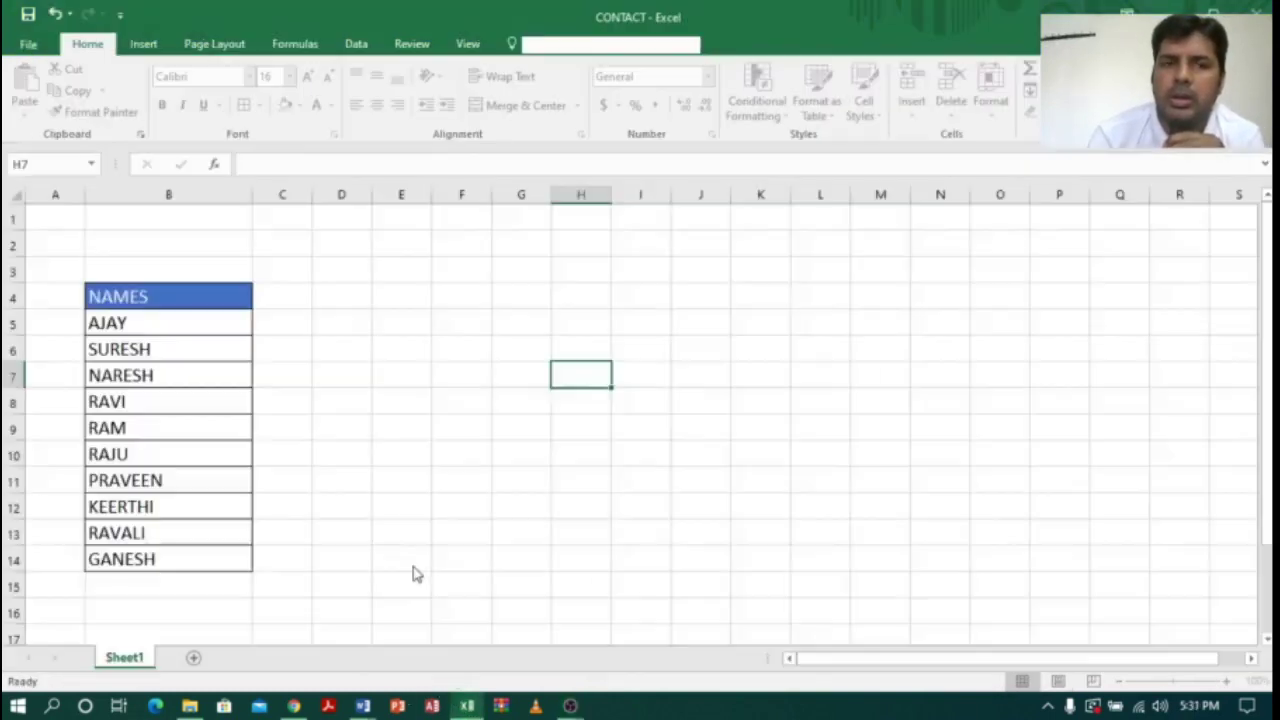
pyautogui.click(335, 348)
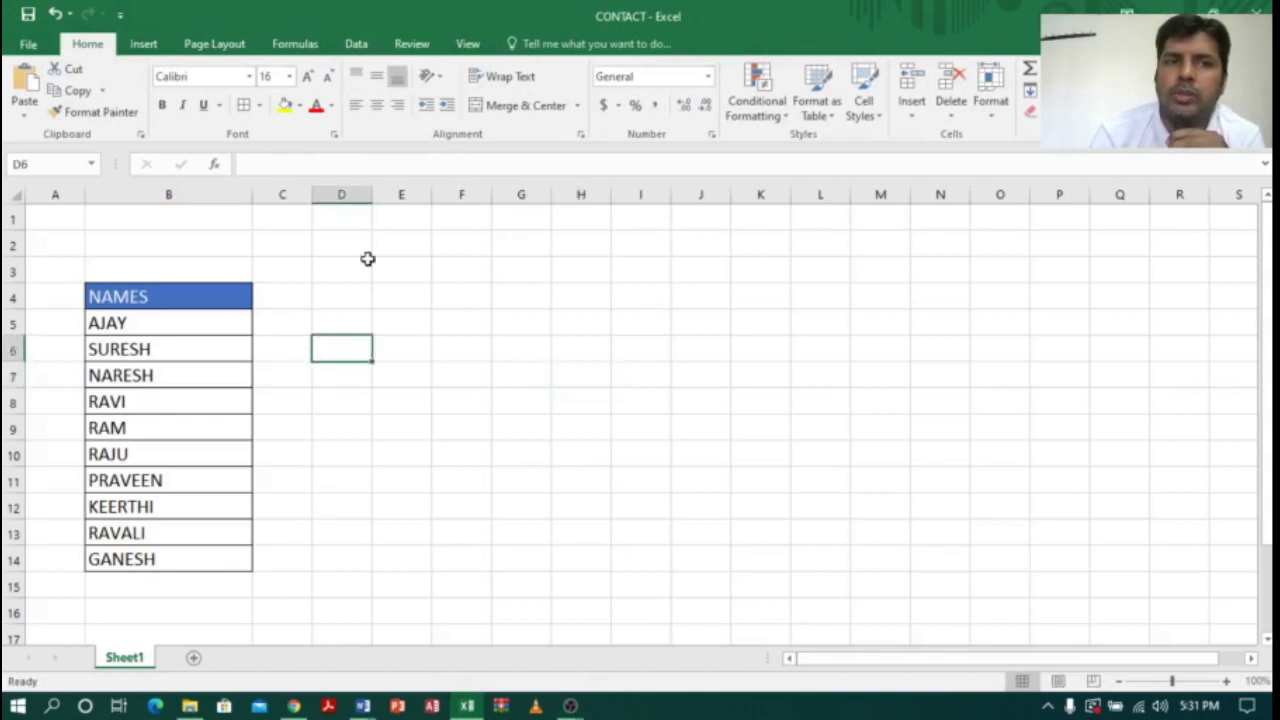
pyautogui.click(191, 297)
pyautogui.moveTo(191, 297); pyautogui.dragTo(181, 562)
pyautogui.click(435, 369)
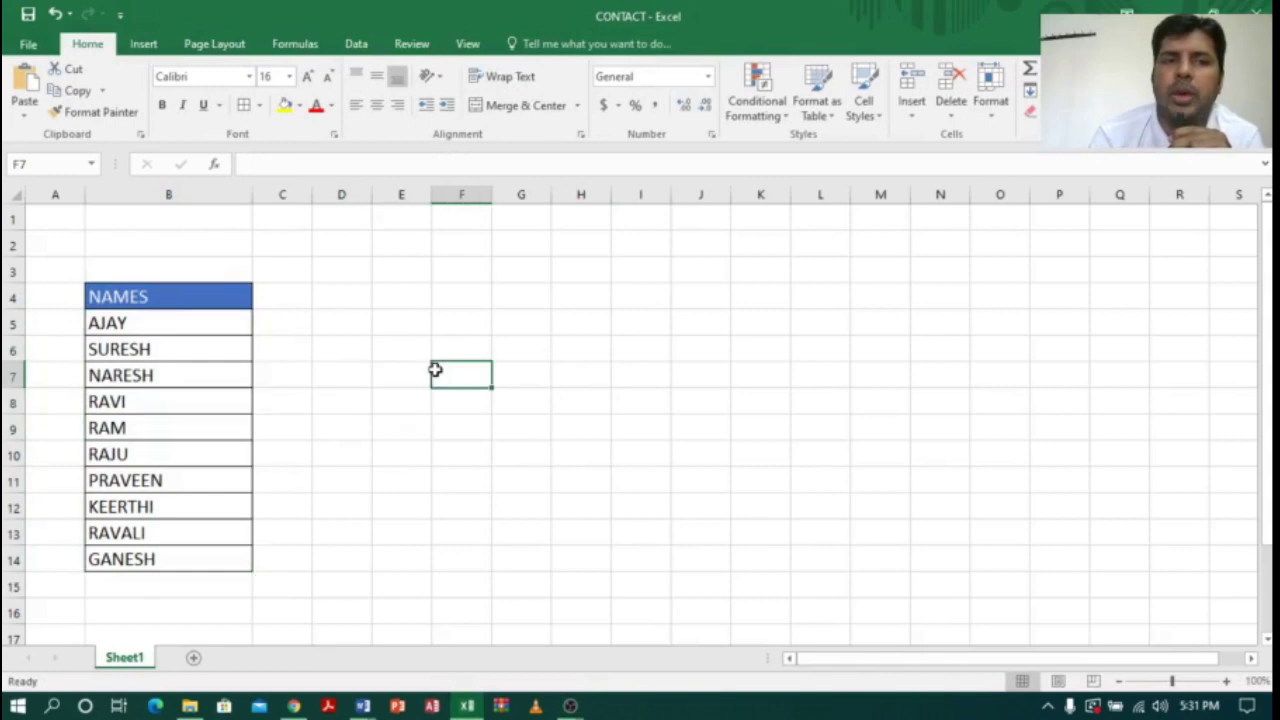
pyautogui.moveTo(202, 296); pyautogui.dragTo(209, 563)
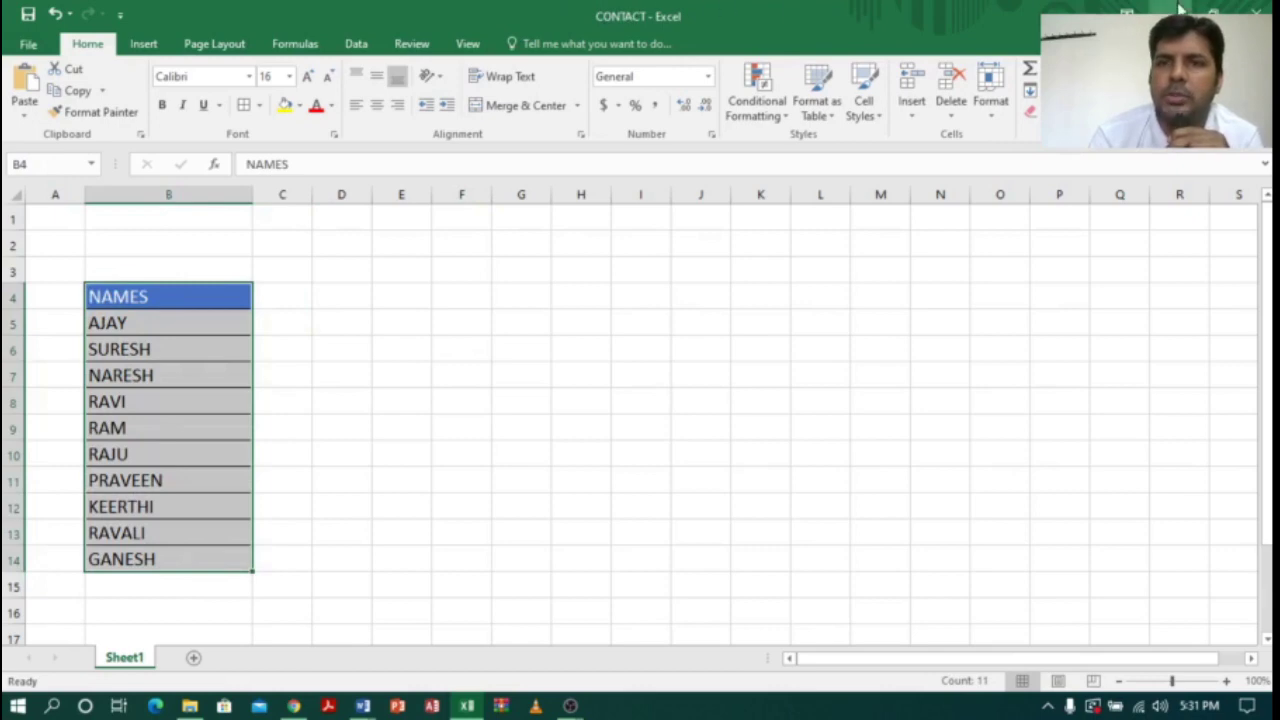
# Step: Minimise the workbook, show Word's Home ribbon, and bring Chrome forward
pyautogui.click(1180, 10)
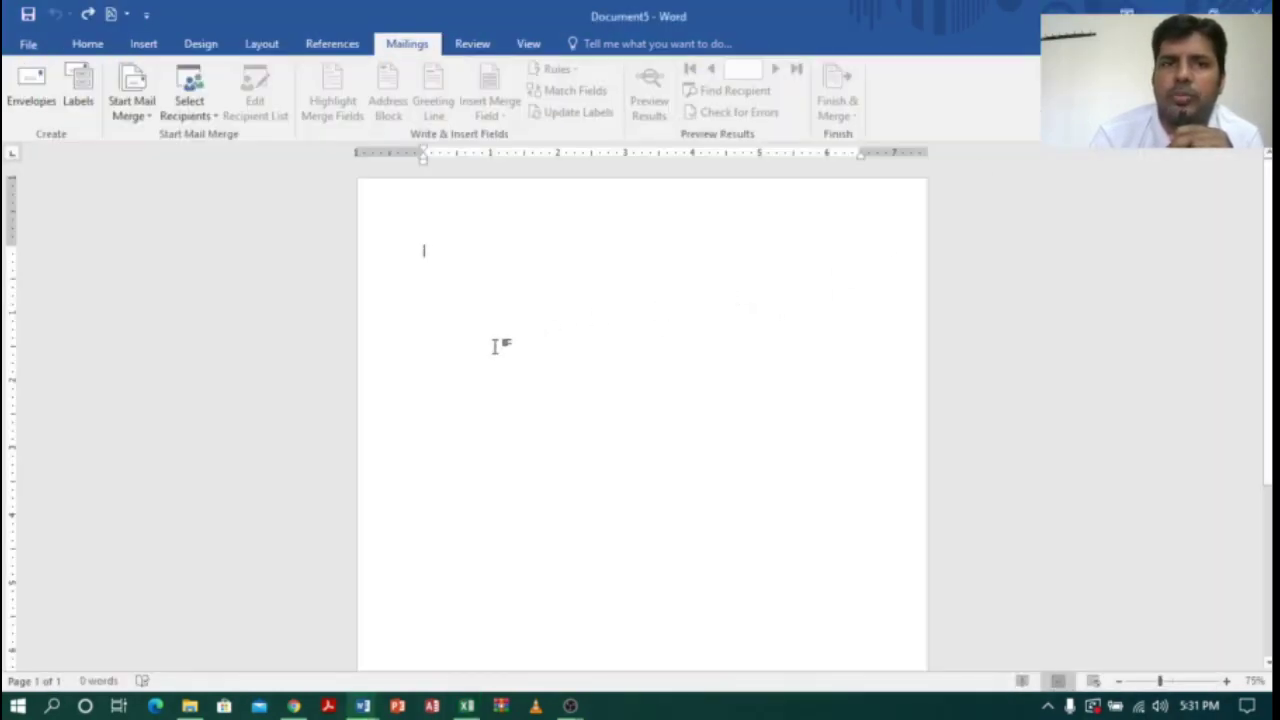
pyautogui.click(87, 44)
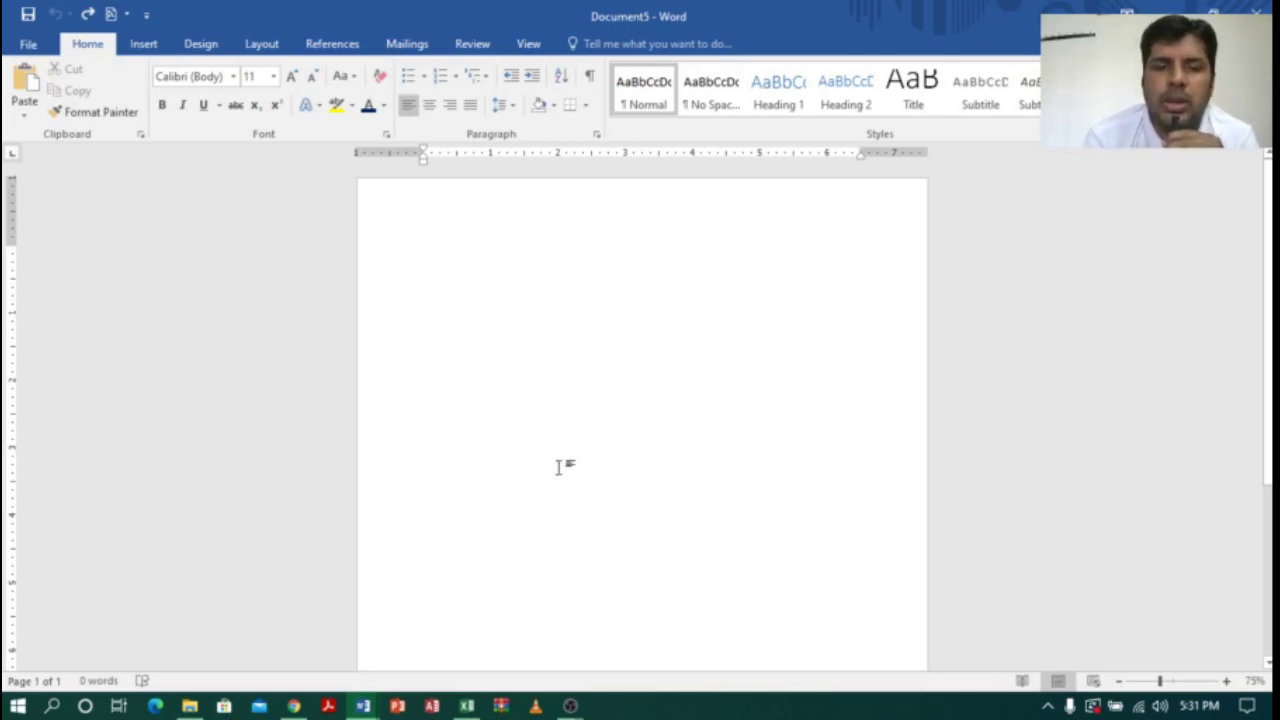
pyautogui.click(293, 706)
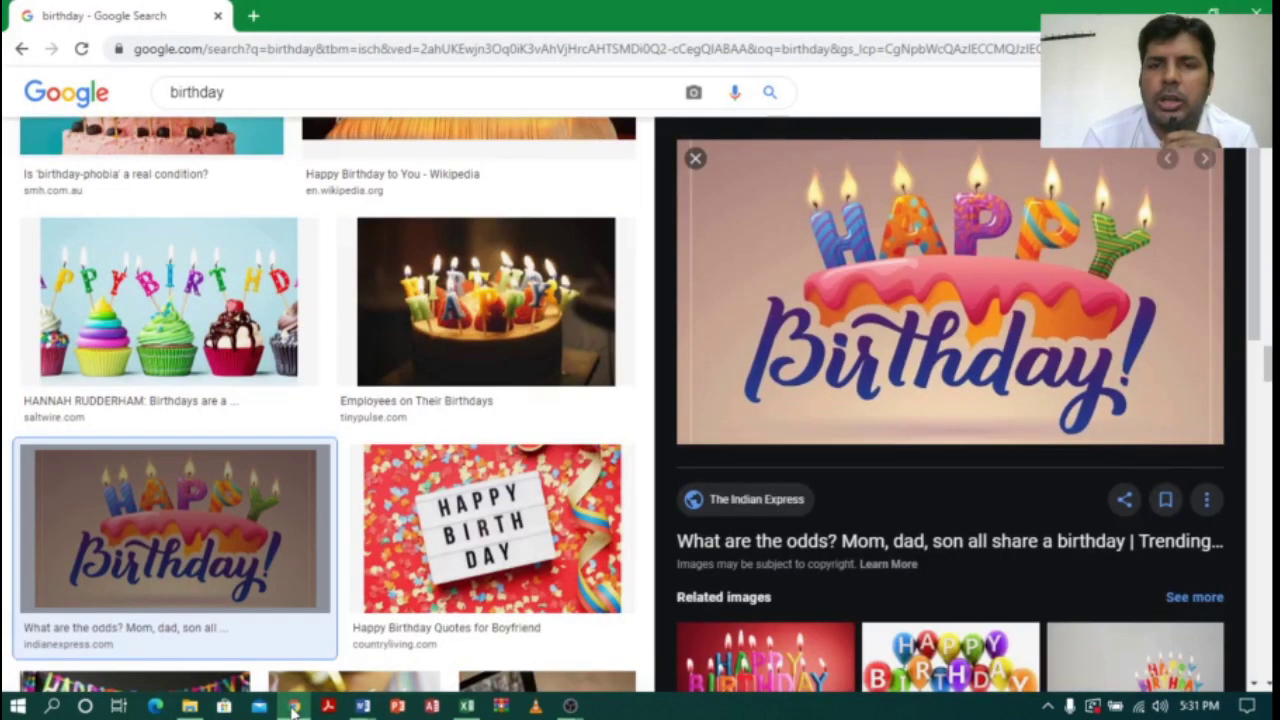
# Step: Copy the Happy Birthday cake image from Chrome's image search and return to Word
pyautogui.rightClick(992, 263)
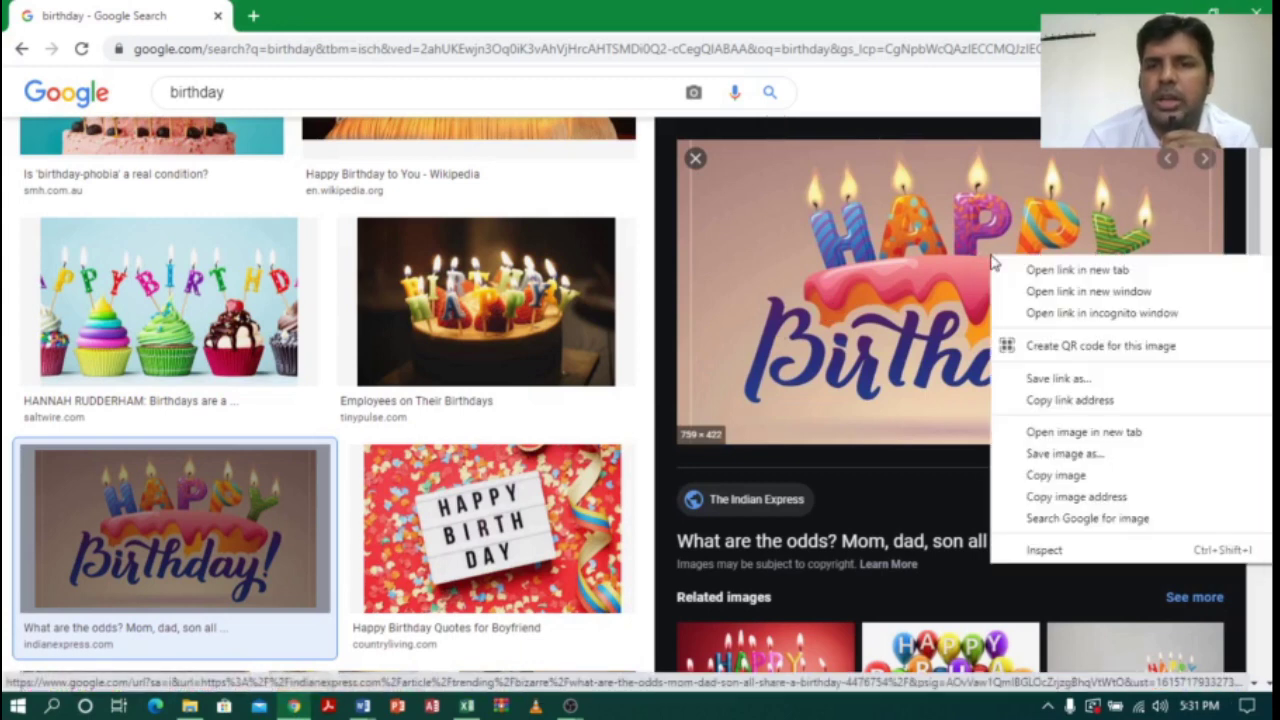
pyautogui.click(1058, 476)
pyautogui.click(362, 706)
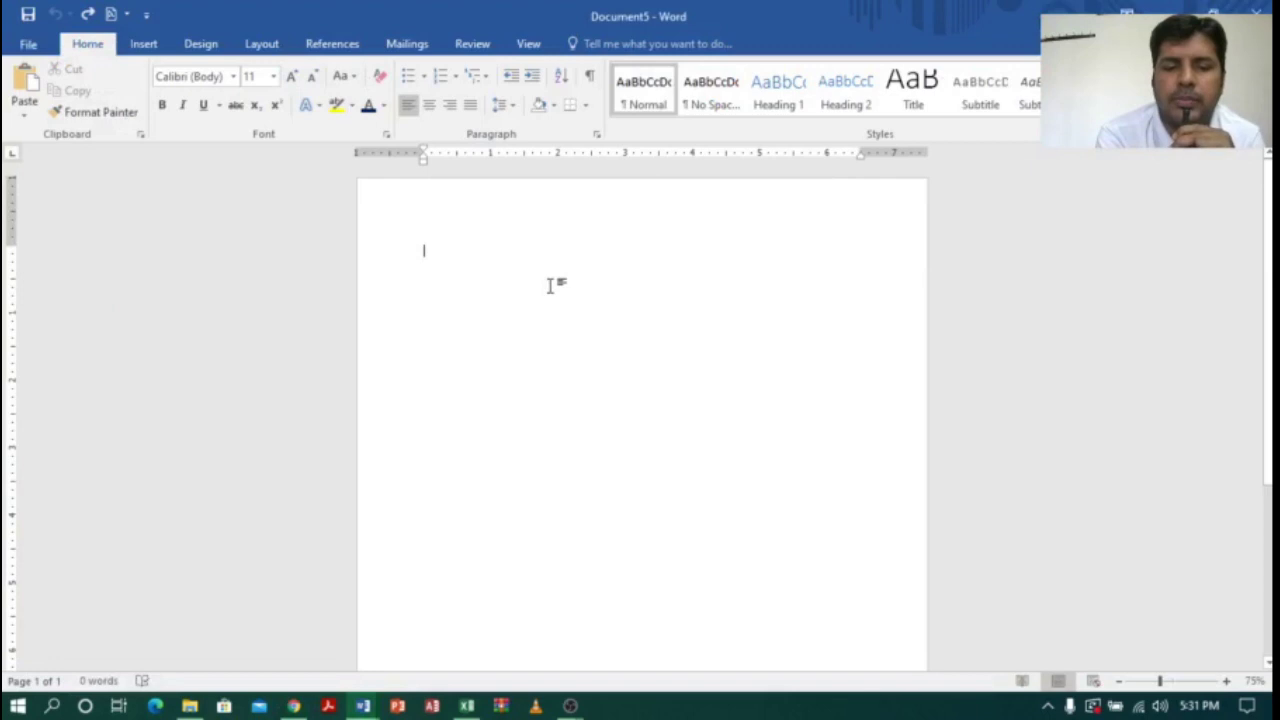
# Step: Apply a single solid-line Box page border to the whole document in Borders and Shading
pyautogui.click(586, 105)
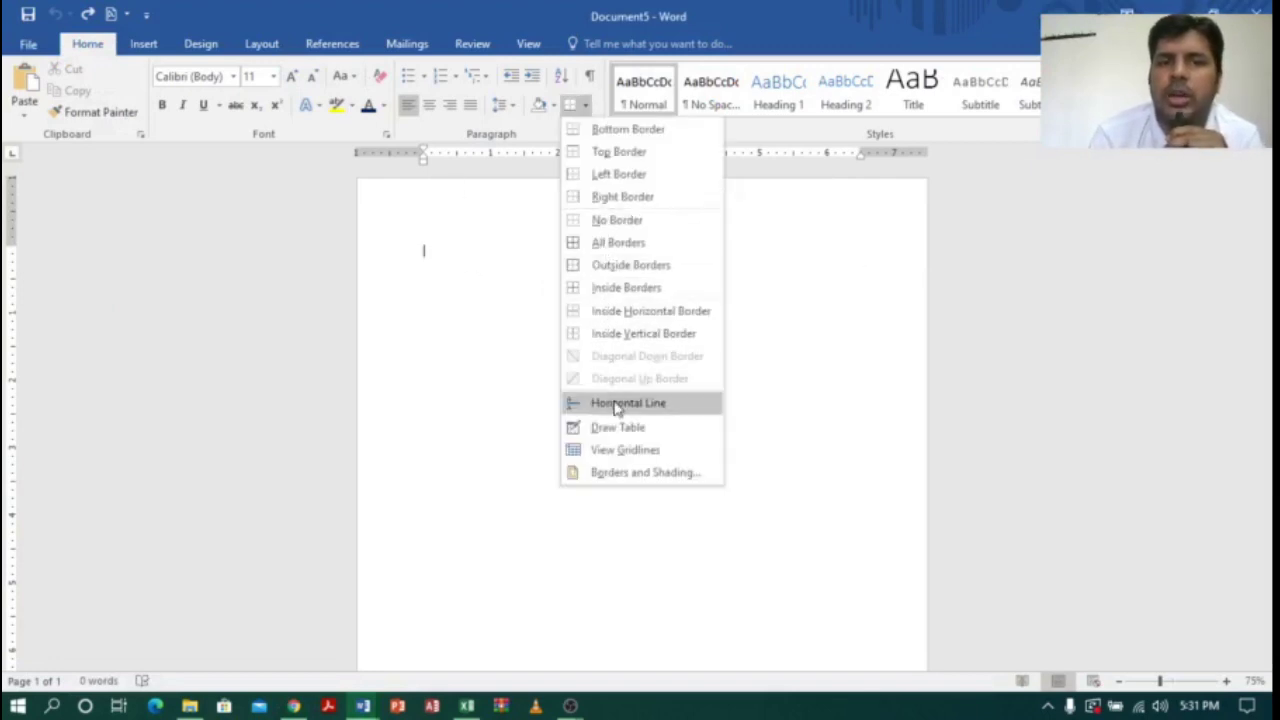
pyautogui.click(617, 471)
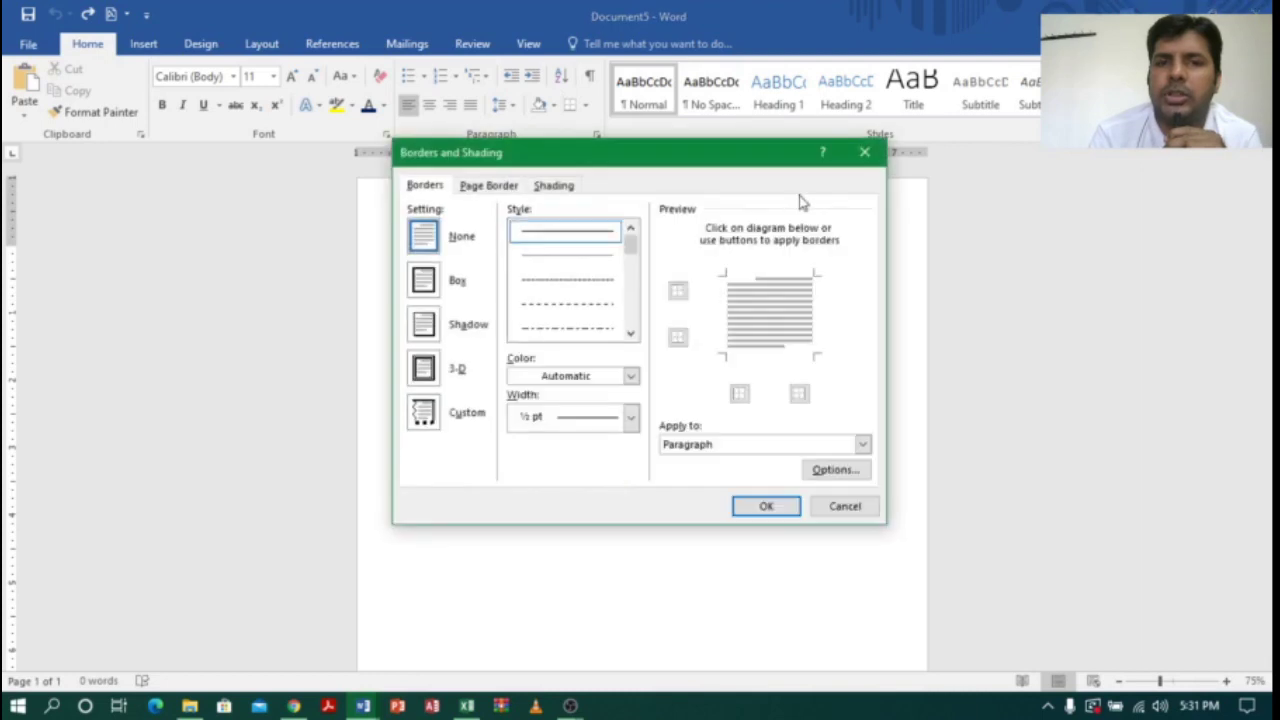
pyautogui.click(867, 152)
pyautogui.click(586, 106)
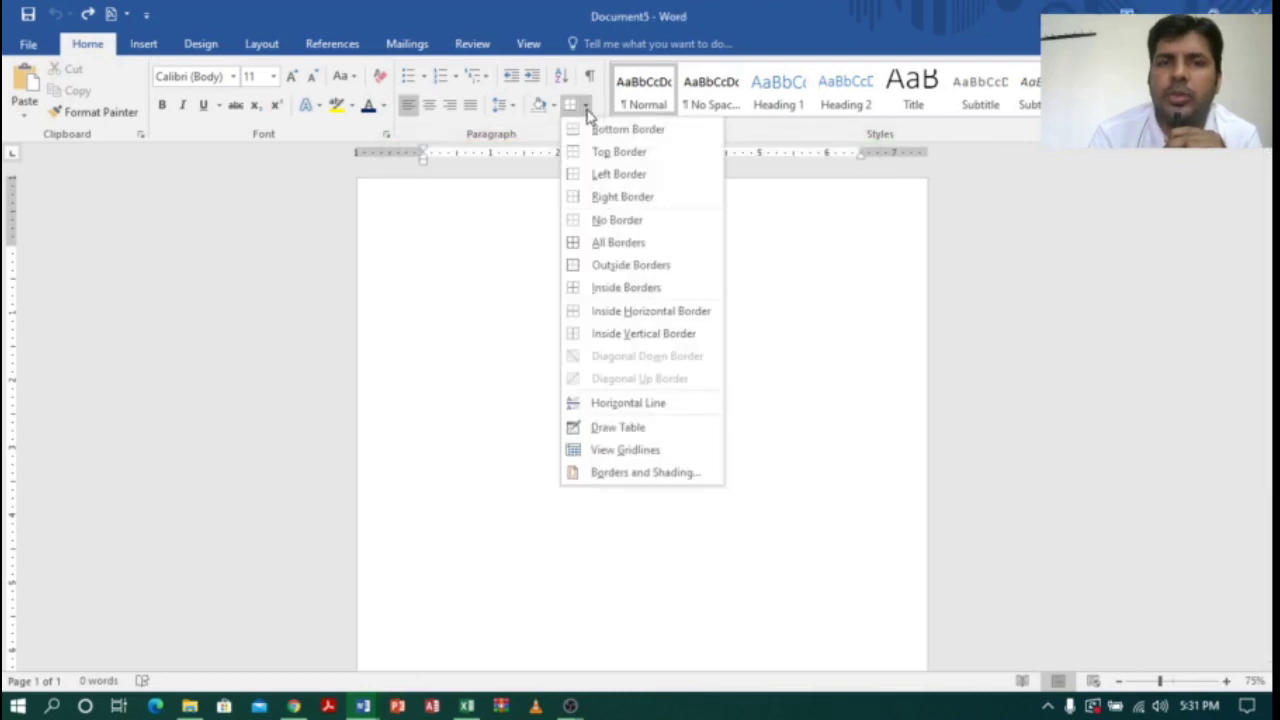
pyautogui.click(634, 472)
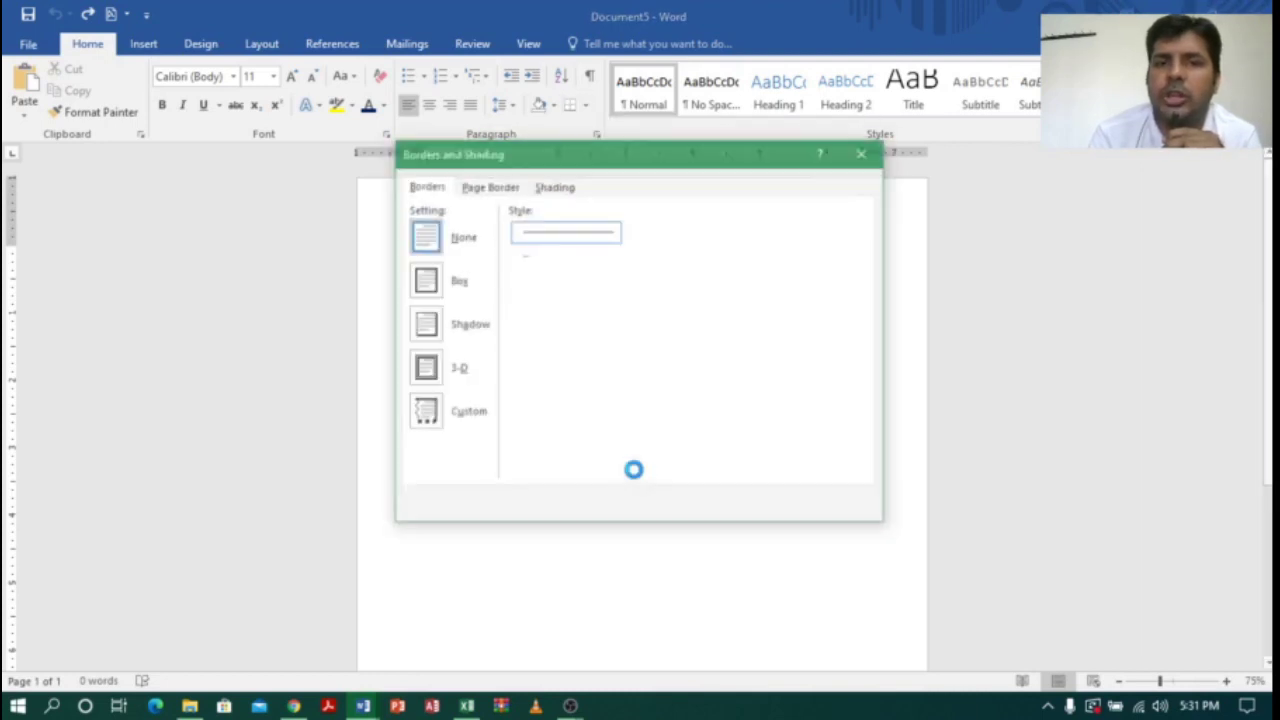
pyautogui.click(490, 186)
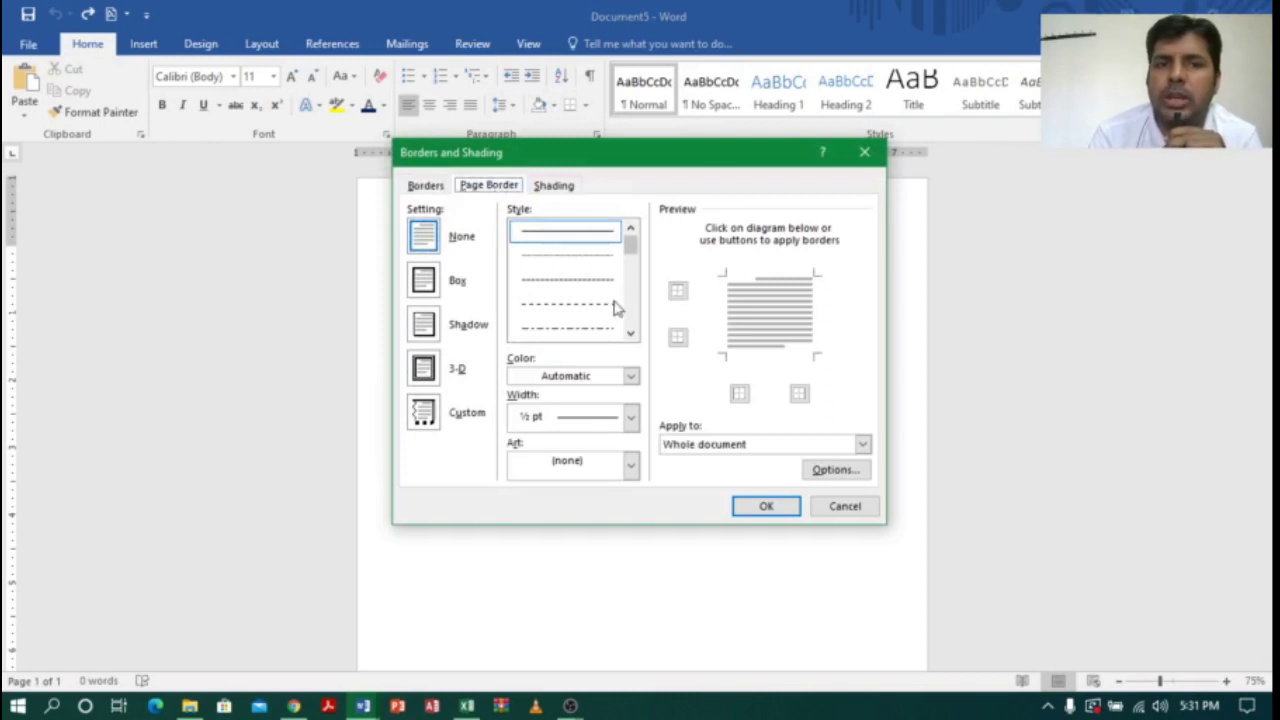
pyautogui.click(630, 333)
pyautogui.click(630, 333)
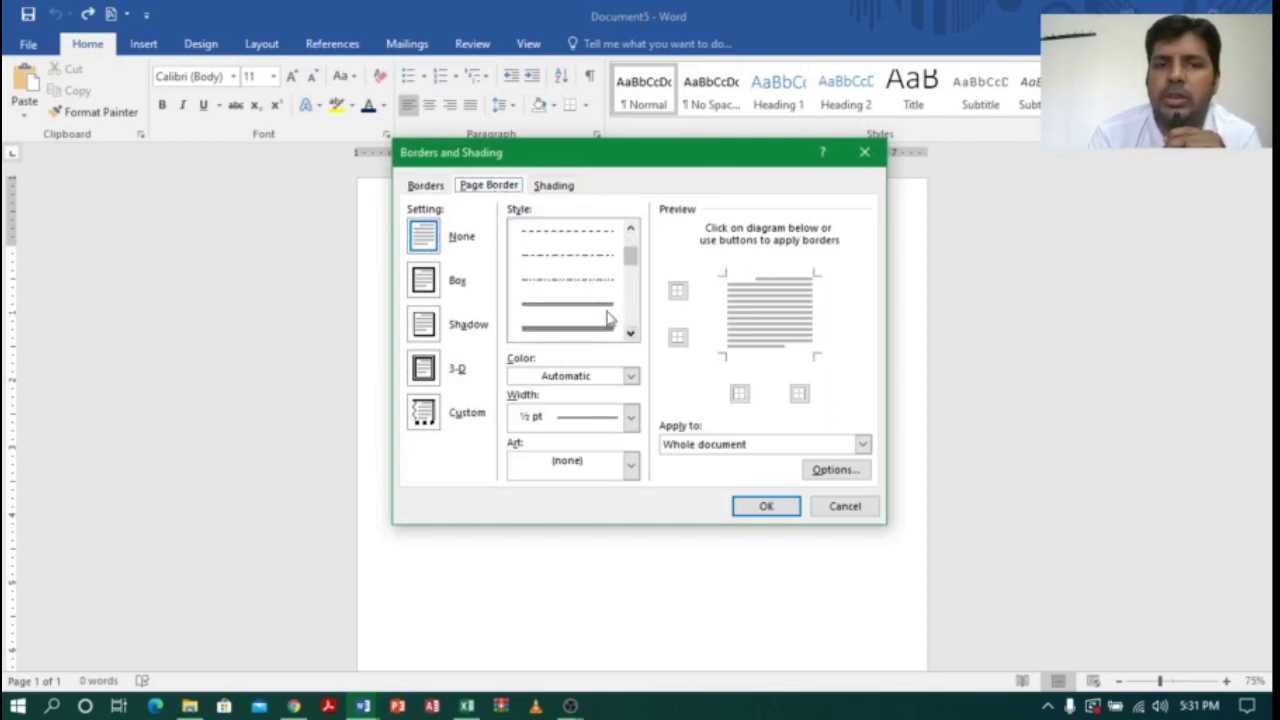
pyautogui.click(603, 327)
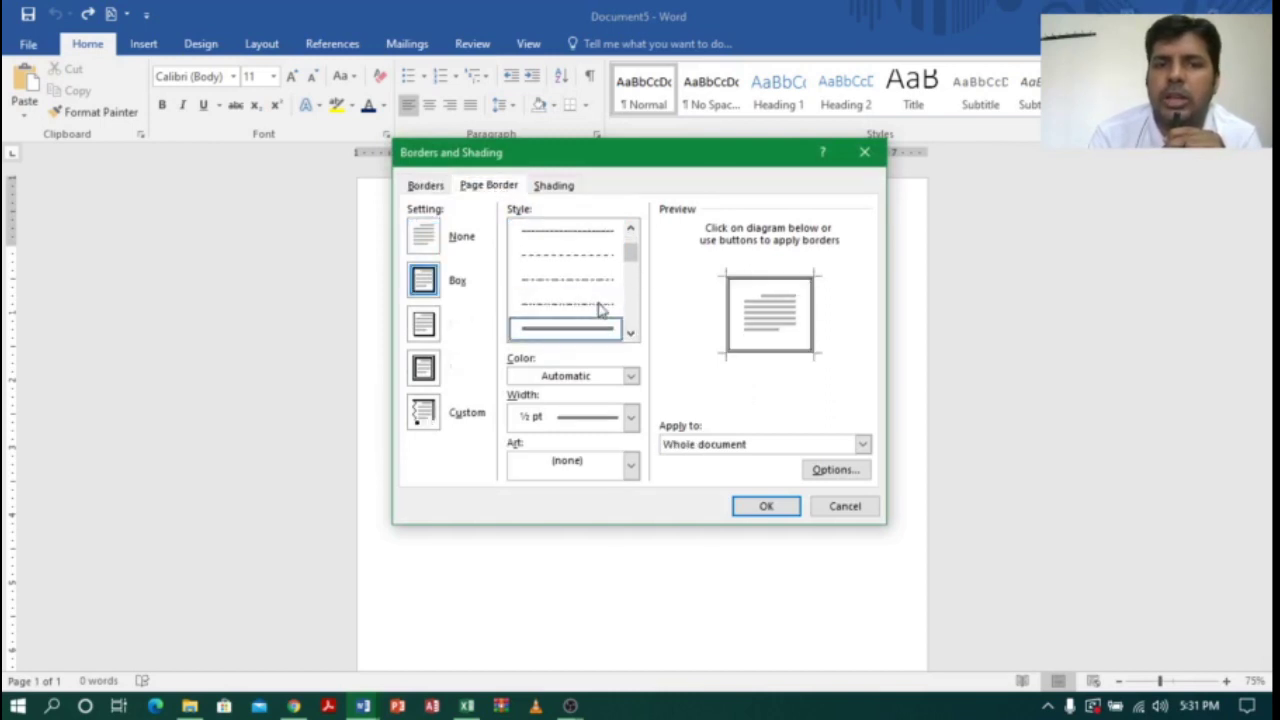
pyautogui.click(762, 505)
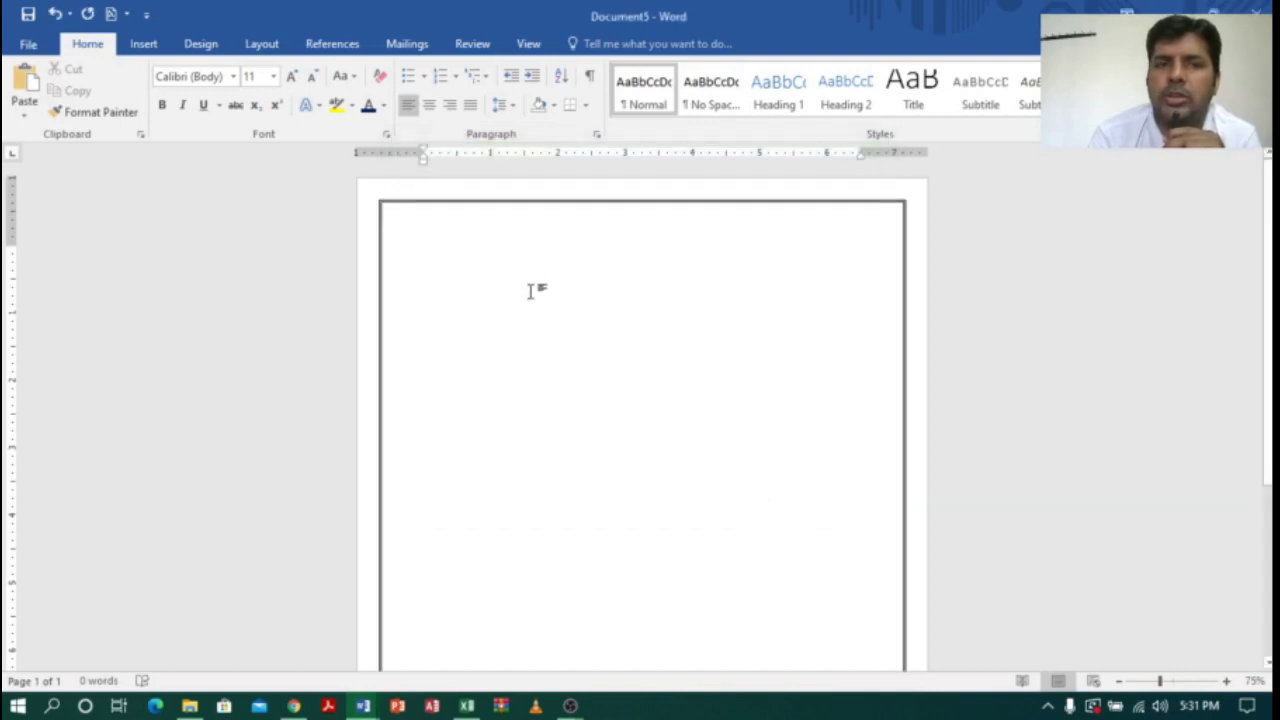
# Step: Paste the birthday image with Top and Bottom wrapping and a fixed position on the page
pyautogui.hotkey('ctrl', 'v')
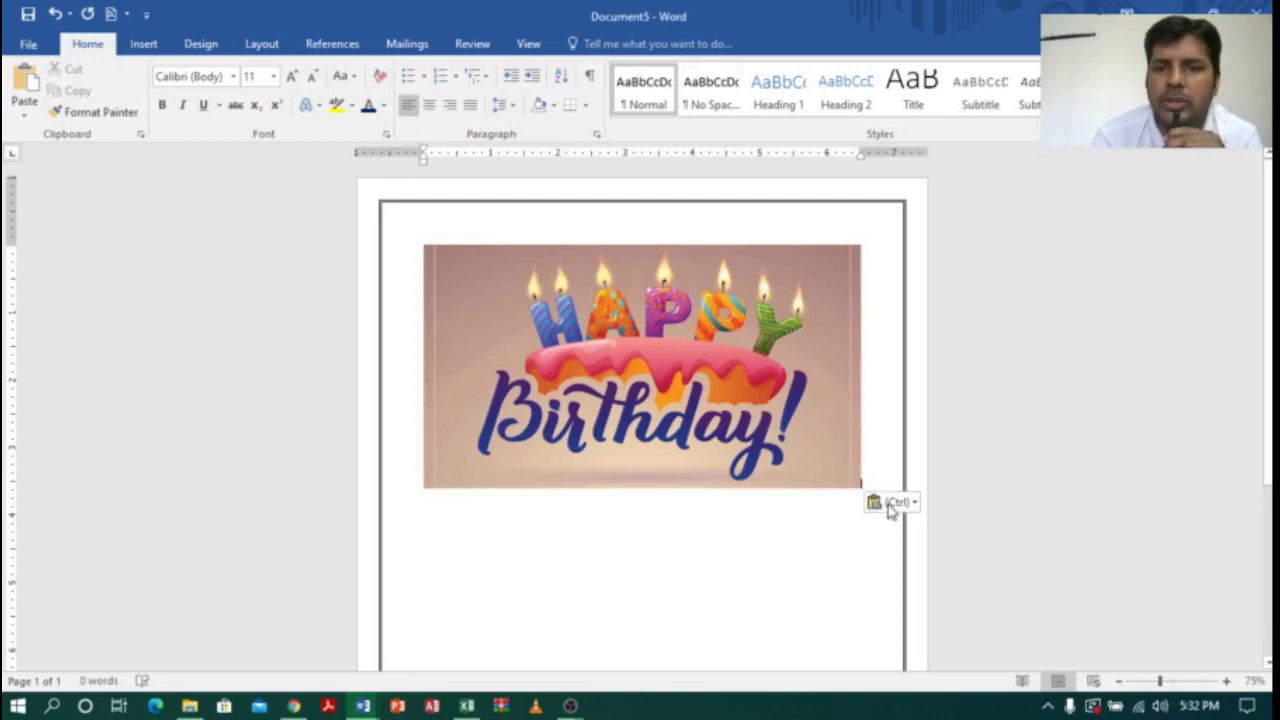
pyautogui.click(852, 258)
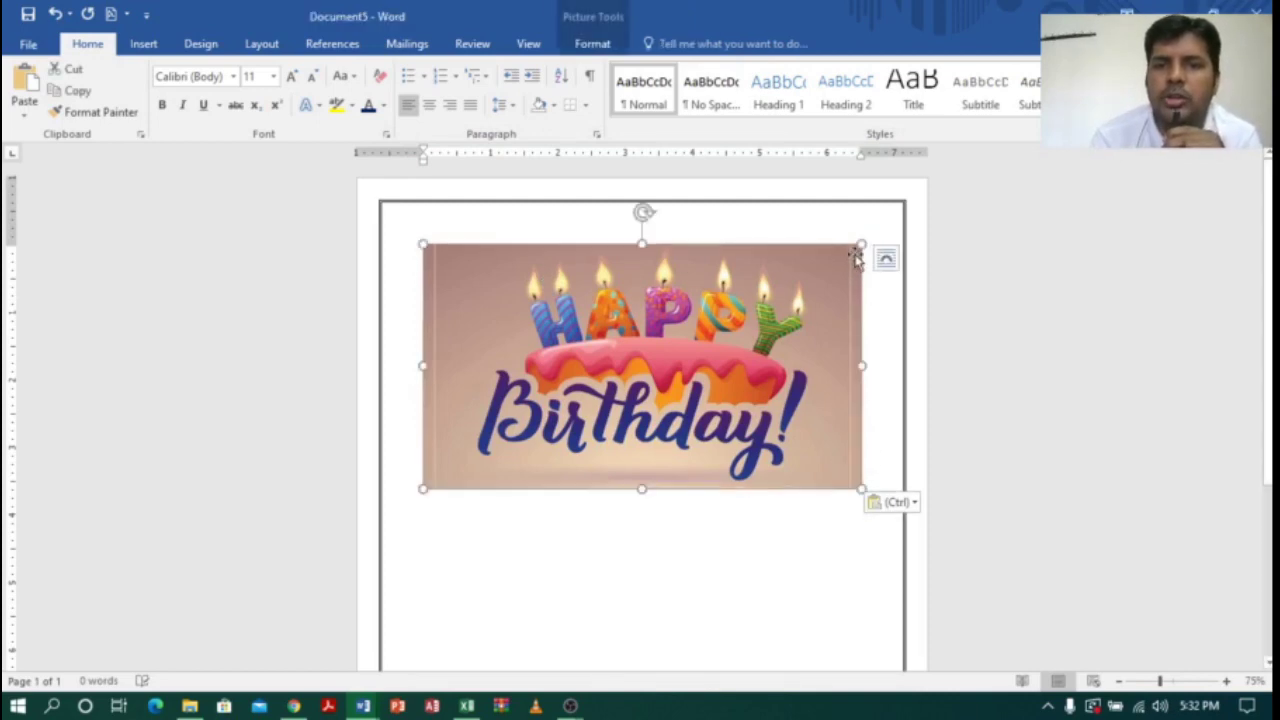
pyautogui.click(886, 258)
pyautogui.click(942, 416)
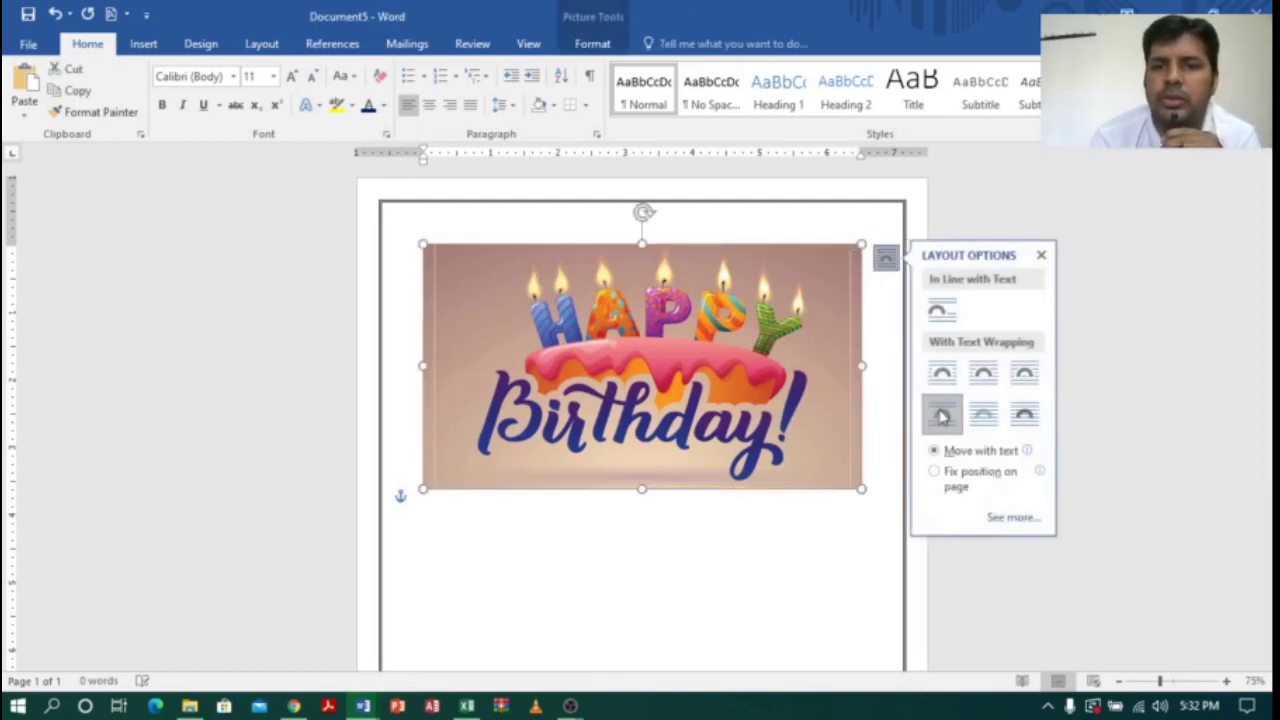
pyautogui.click(944, 480)
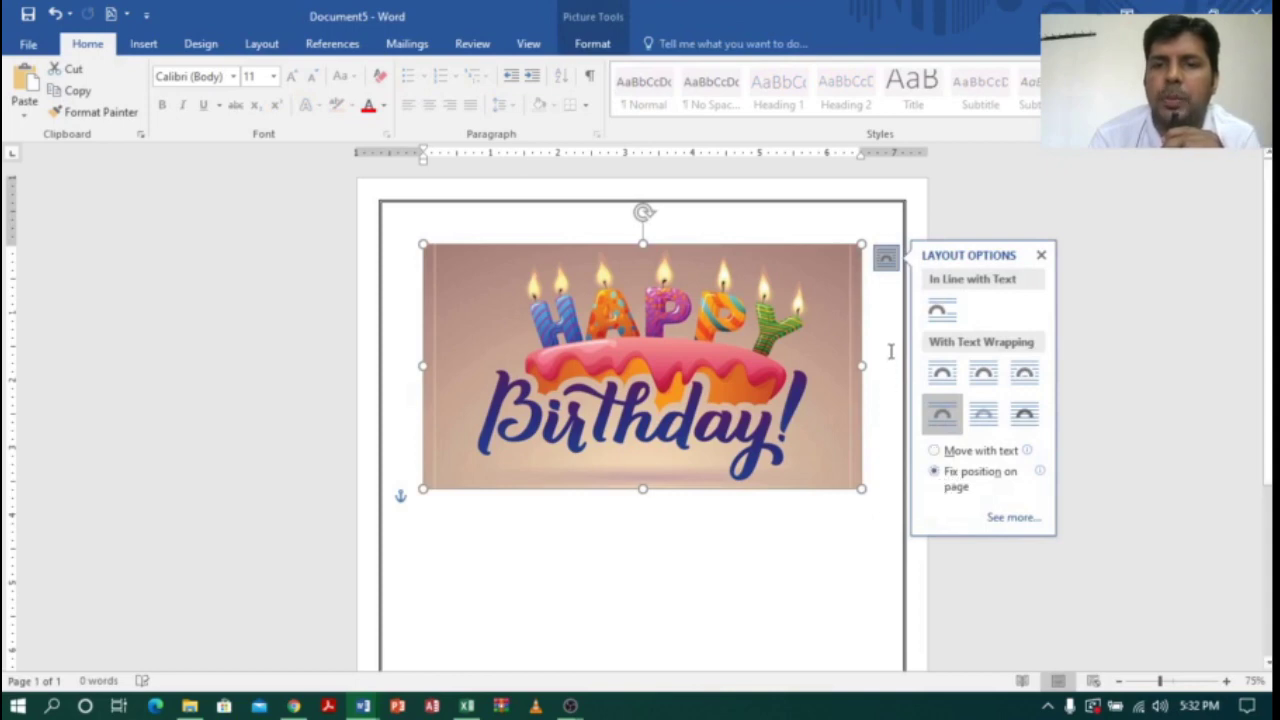
# Step: Stretch the image to the border's top, left and right edges
pyautogui.moveTo(862, 242); pyautogui.dragTo(860, 214)
pyautogui.moveTo(668, 215); pyautogui.dragTo(665, 201)
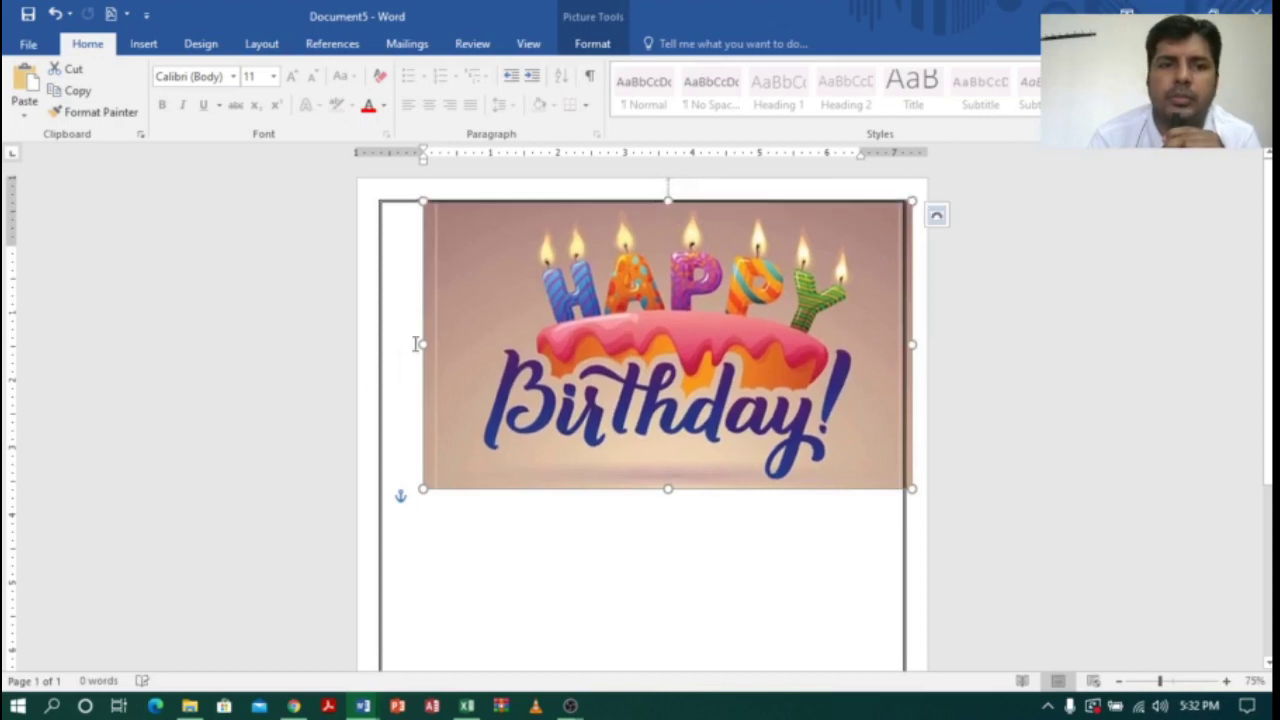
pyautogui.moveTo(421, 342); pyautogui.dragTo(379, 344)
pyautogui.moveTo(912, 344); pyautogui.dragTo(904, 345)
pyautogui.click(630, 600)
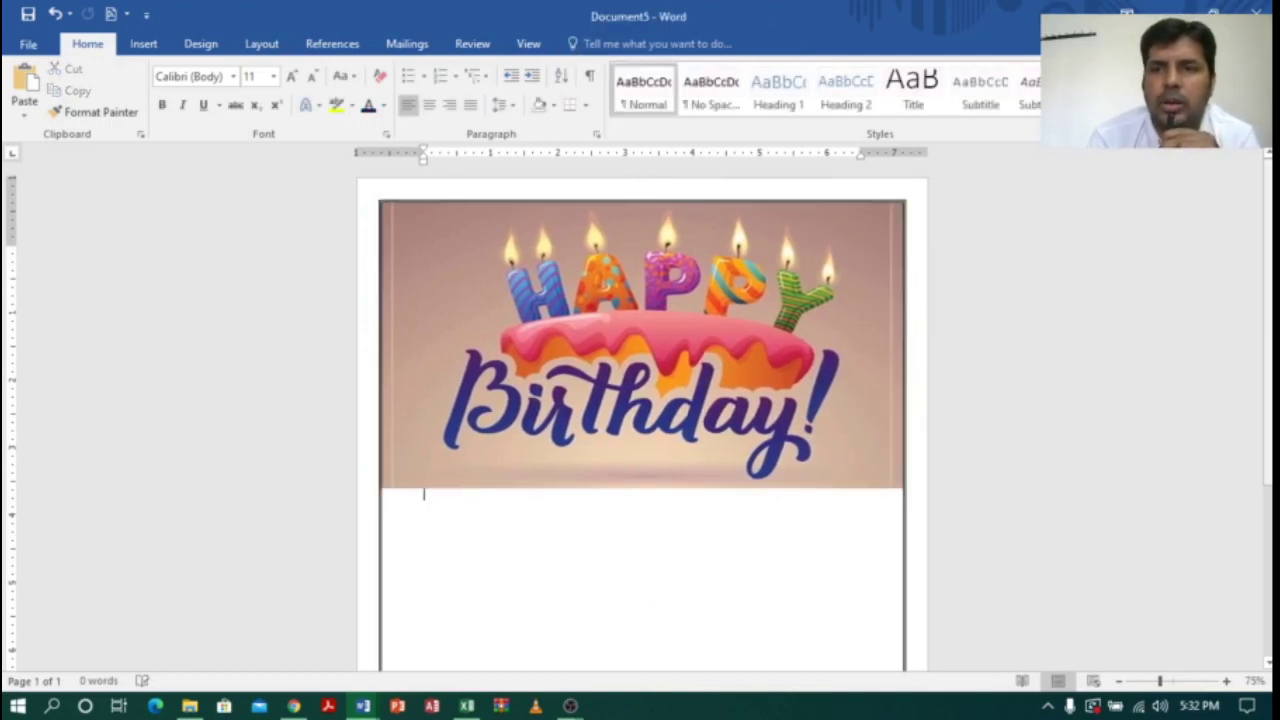
# Step: Type the DEAR greeting, invitation sentence, and From, Date 21/03/2021, Venue: MY HOME lines
pyautogui.scroll(-3, 448, 432)
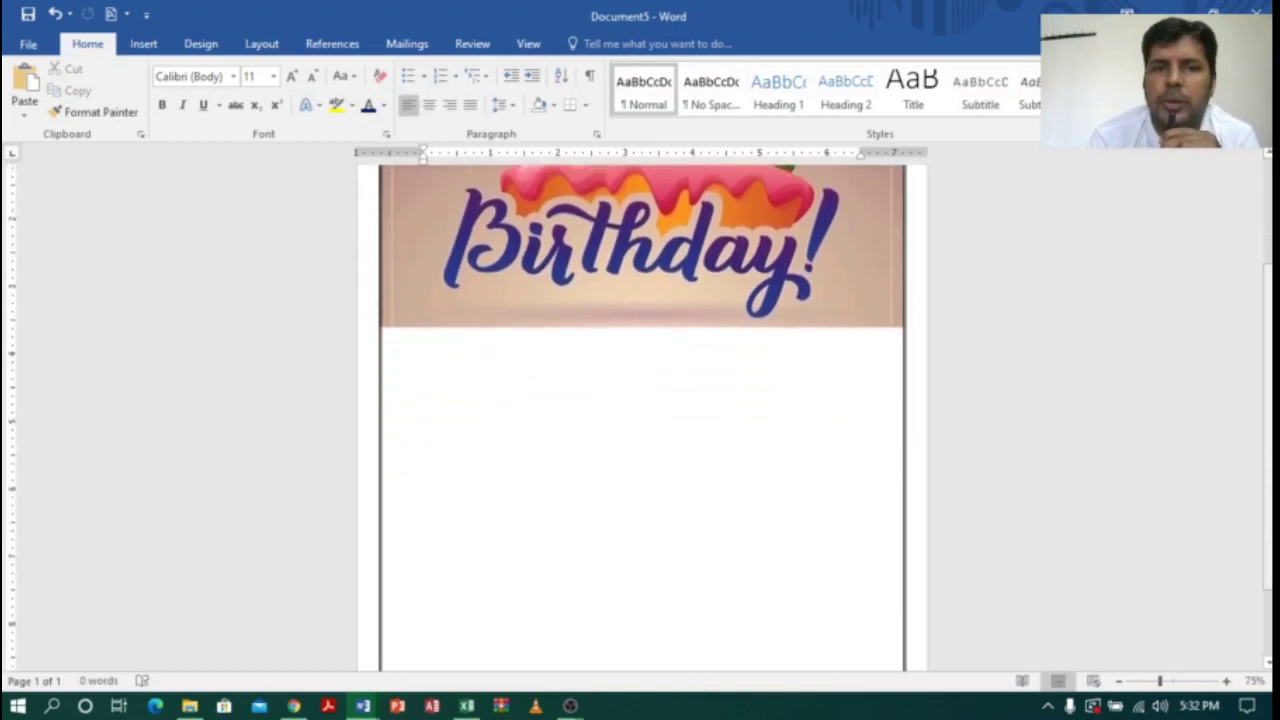
pyautogui.press('Return')
pyautogui.press('Return')
pyautogui.press('Return')
pyautogui.press('Return')
pyautogui.press('Return')
pyautogui.write('DEAR')
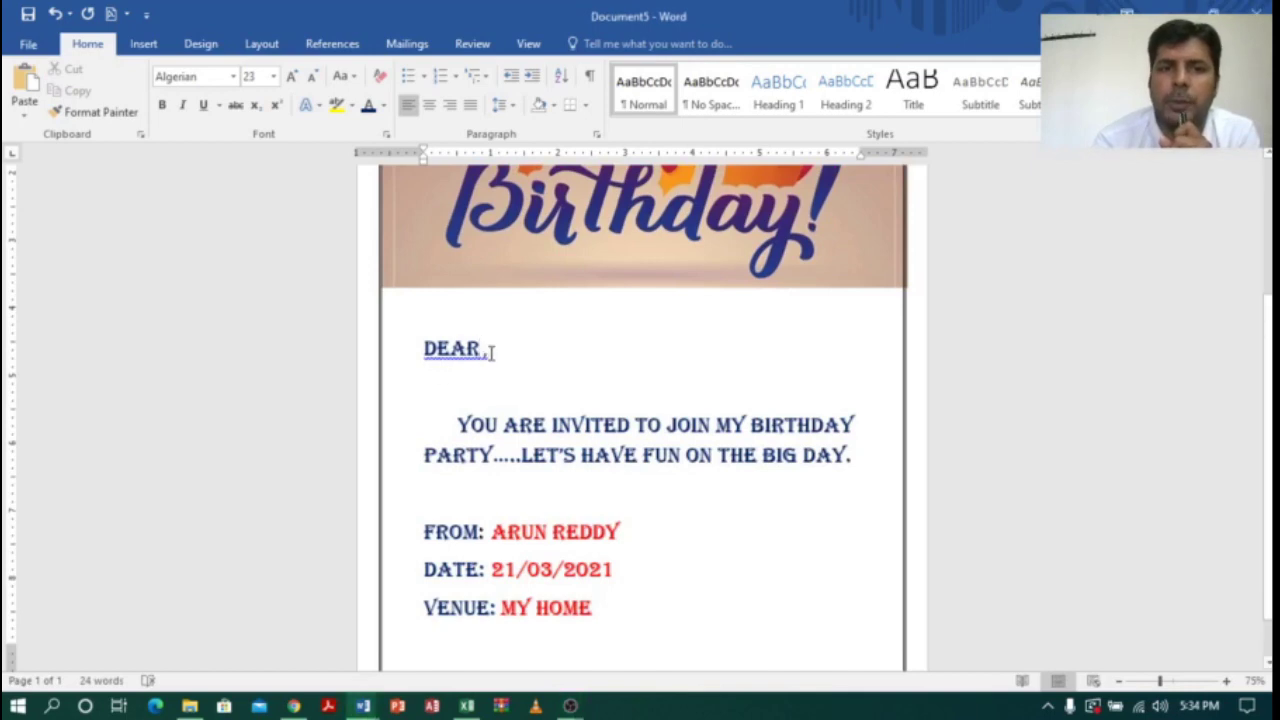
pyautogui.write(',')
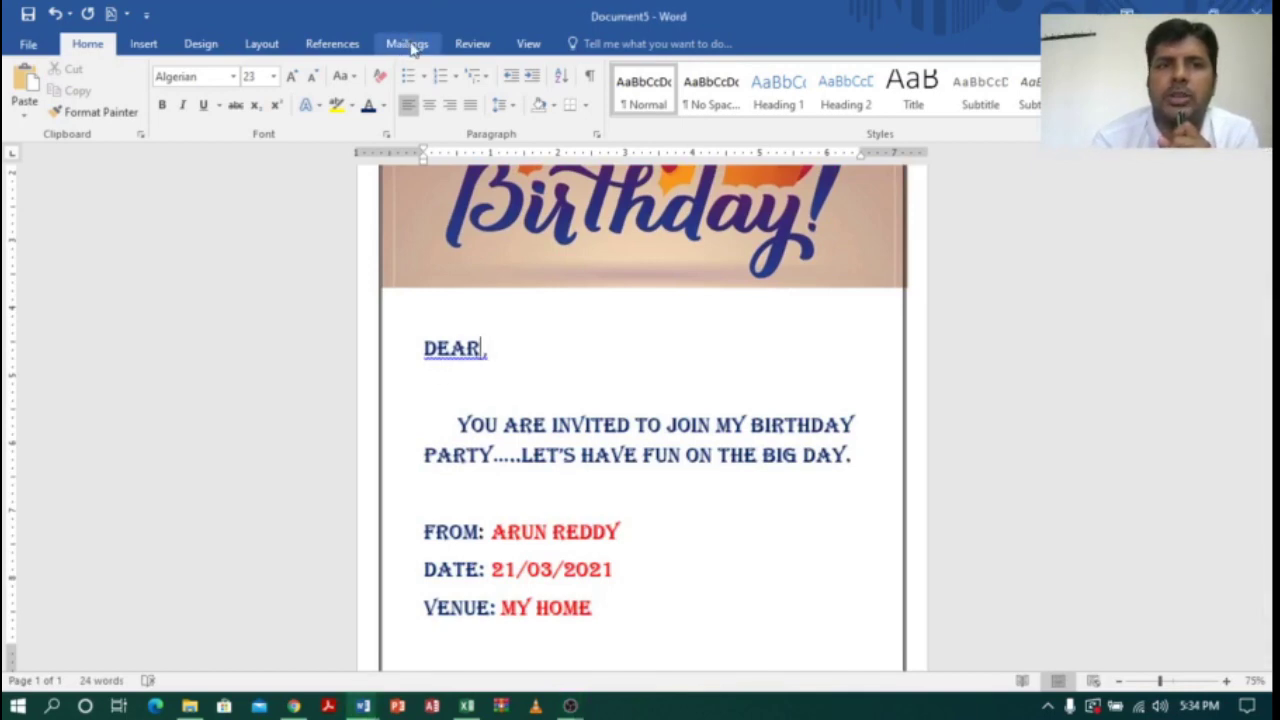
# Step: Launch the step-by-step Mail Merge Wizard with Letters as the document type
pyautogui.click(407, 45)
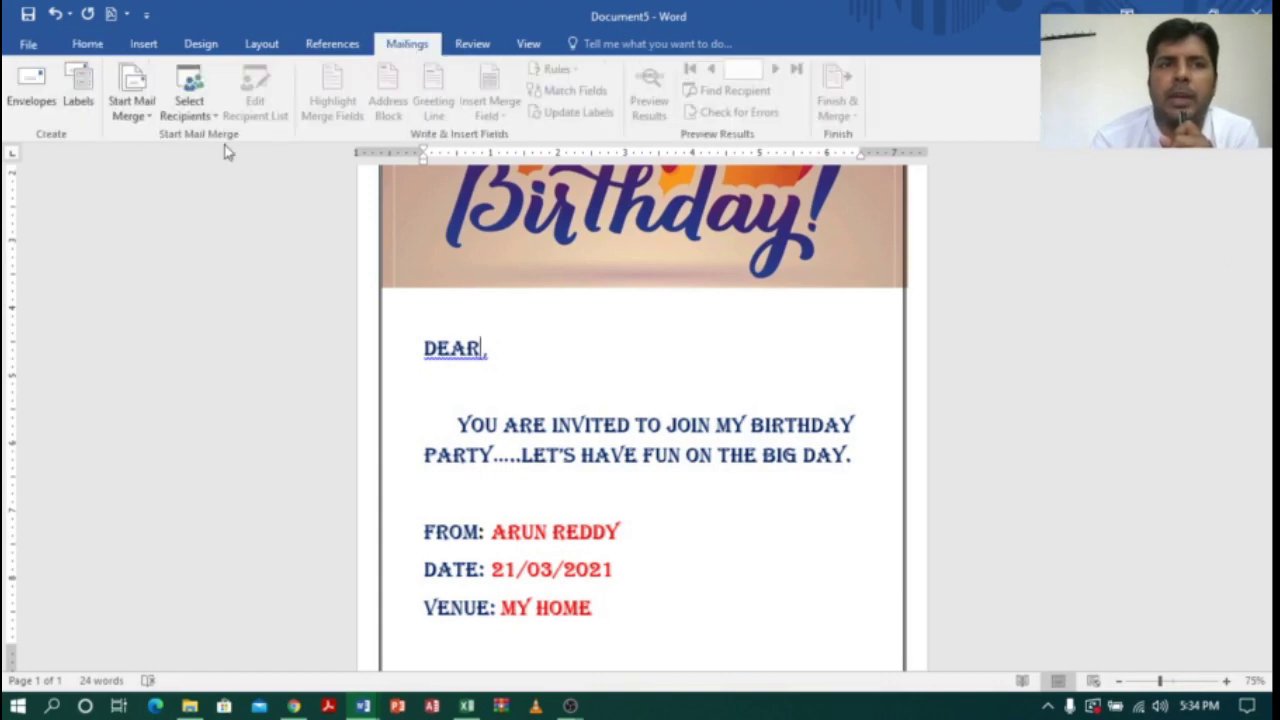
pyautogui.click(141, 119)
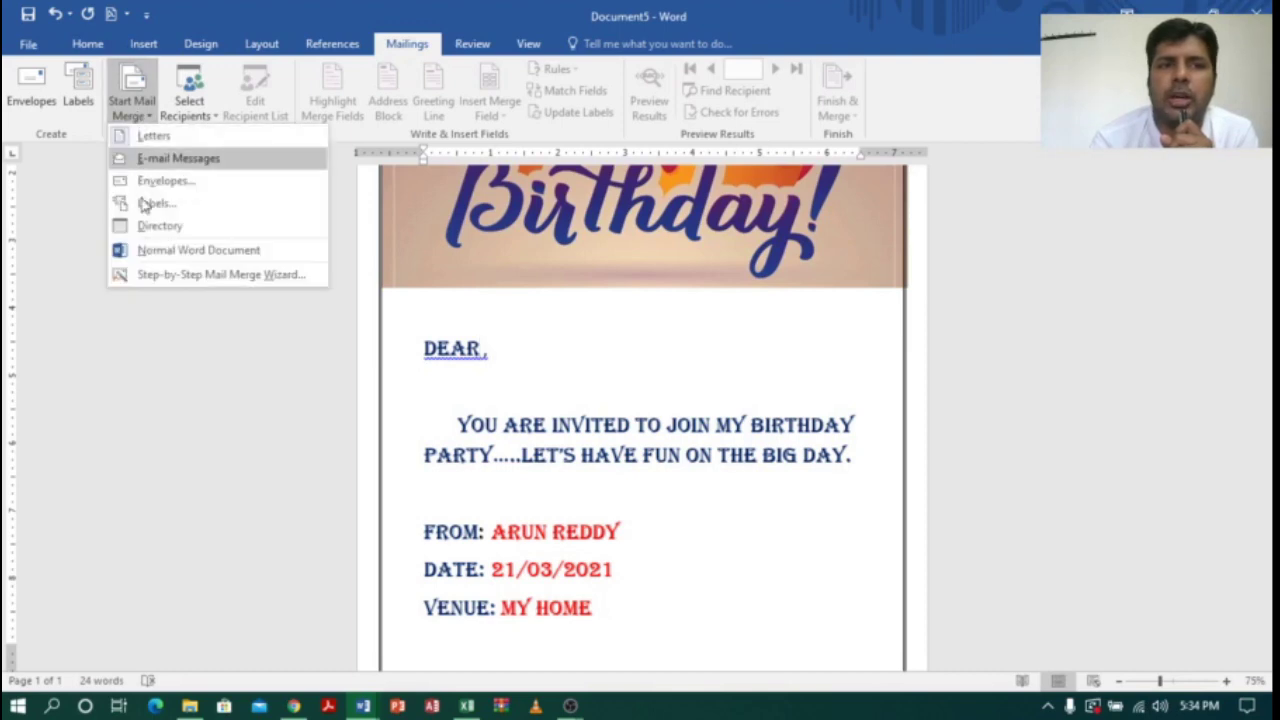
pyautogui.click(152, 276)
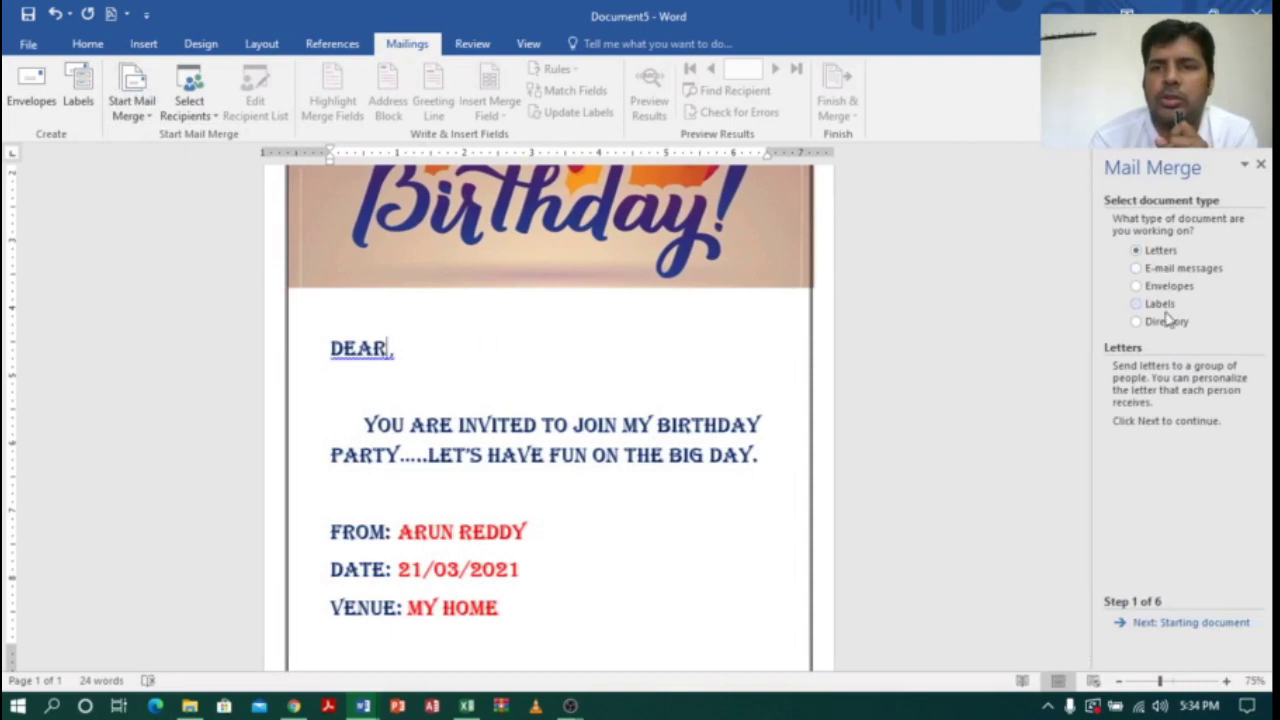
pyautogui.click(1139, 266)
pyautogui.click(1137, 251)
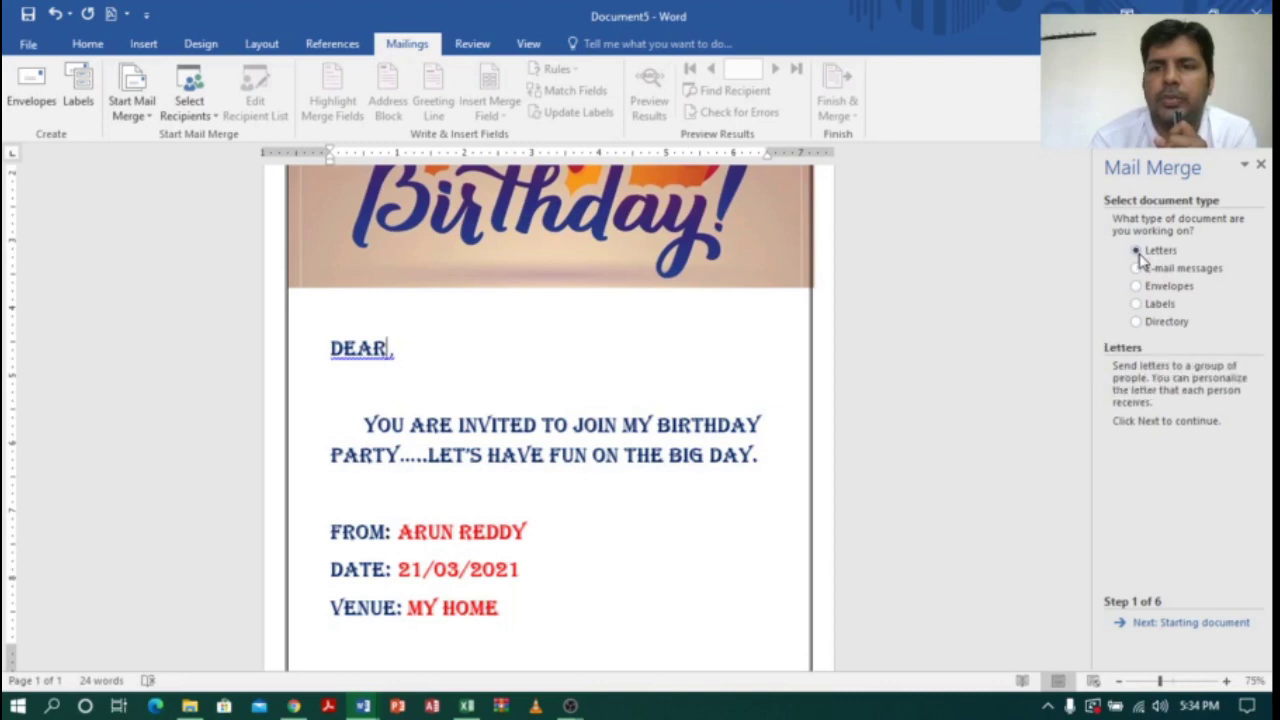
pyautogui.click(1186, 626)
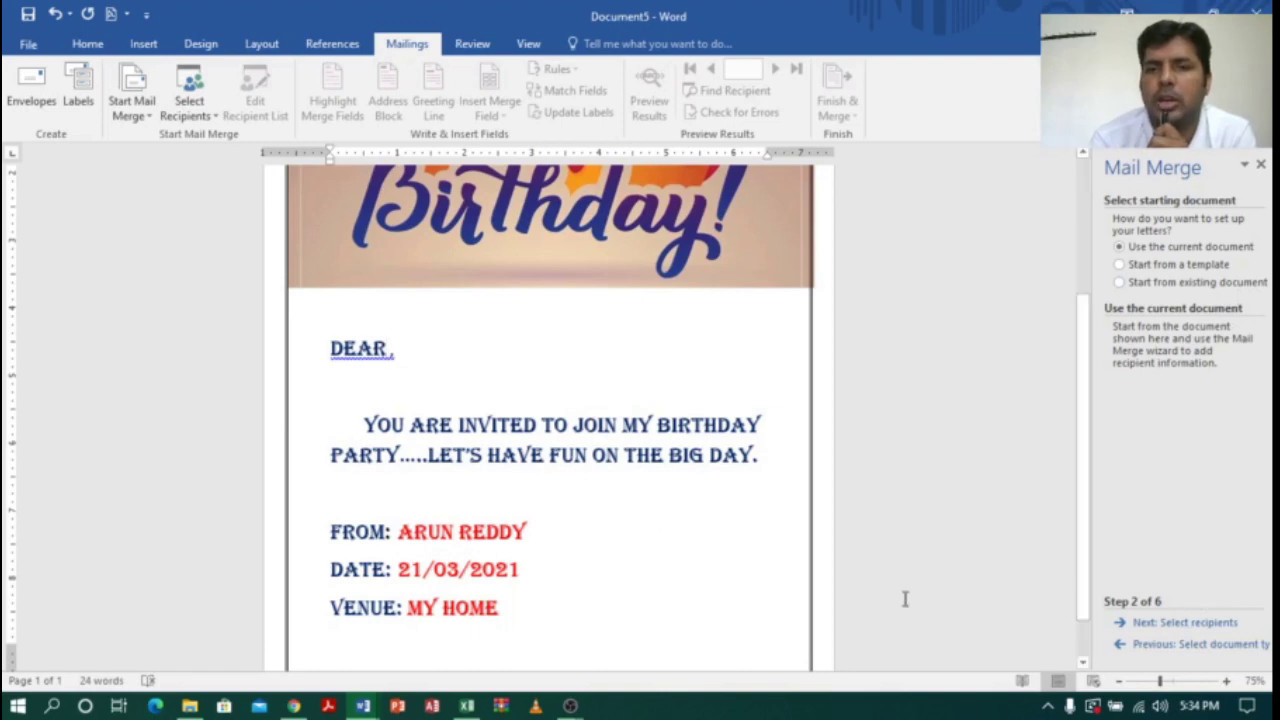
# Step: Move to the recipients step and choose 'Use an existing list'
pyautogui.click(1175, 624)
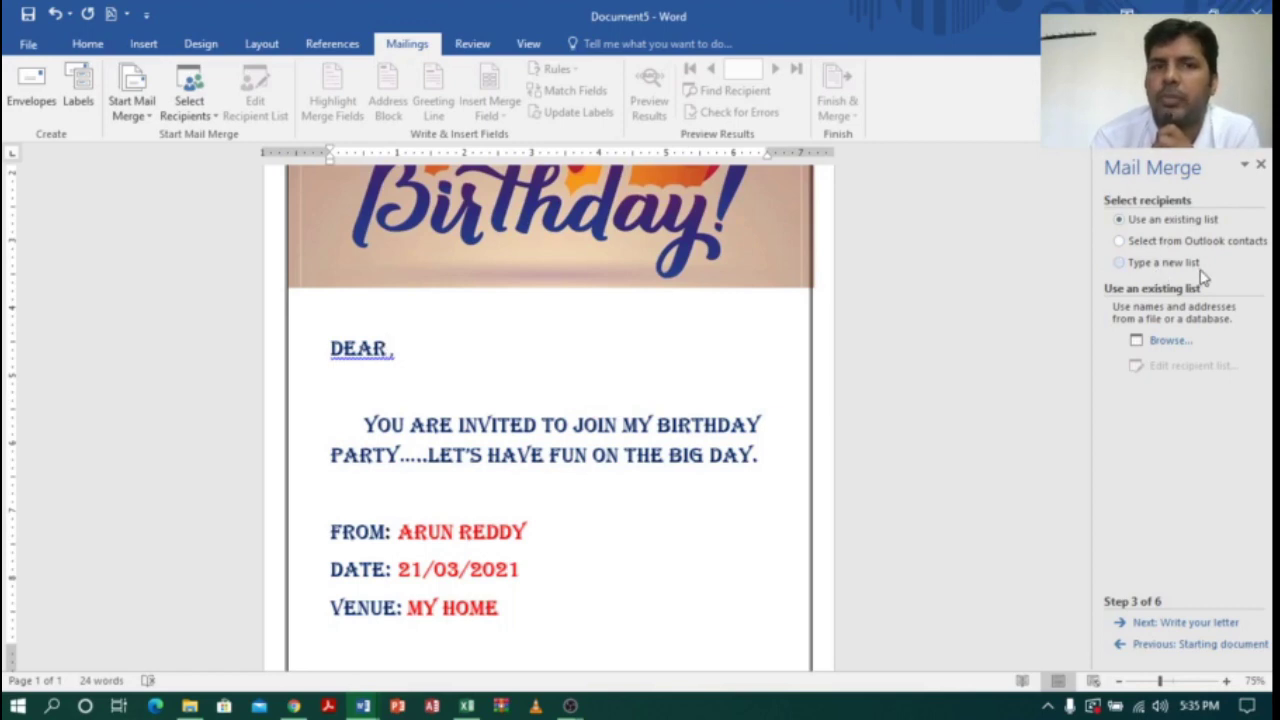
pyautogui.click(1121, 263)
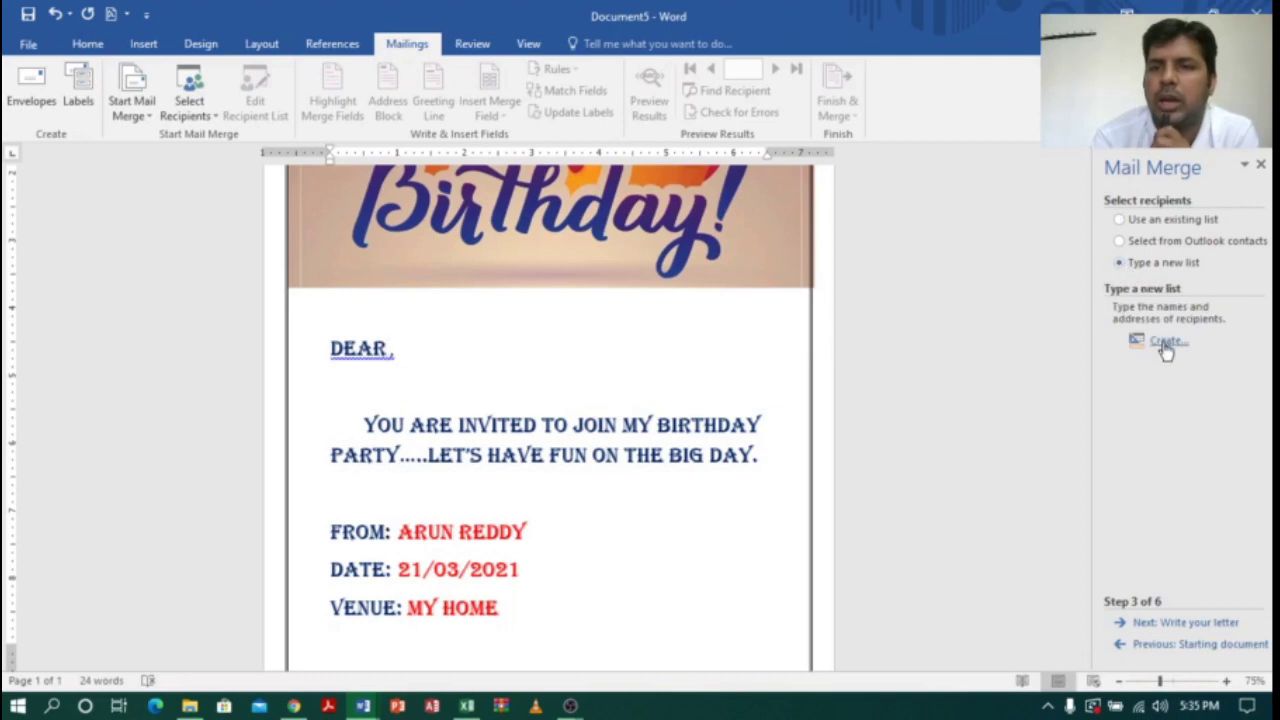
pyautogui.click(1121, 221)
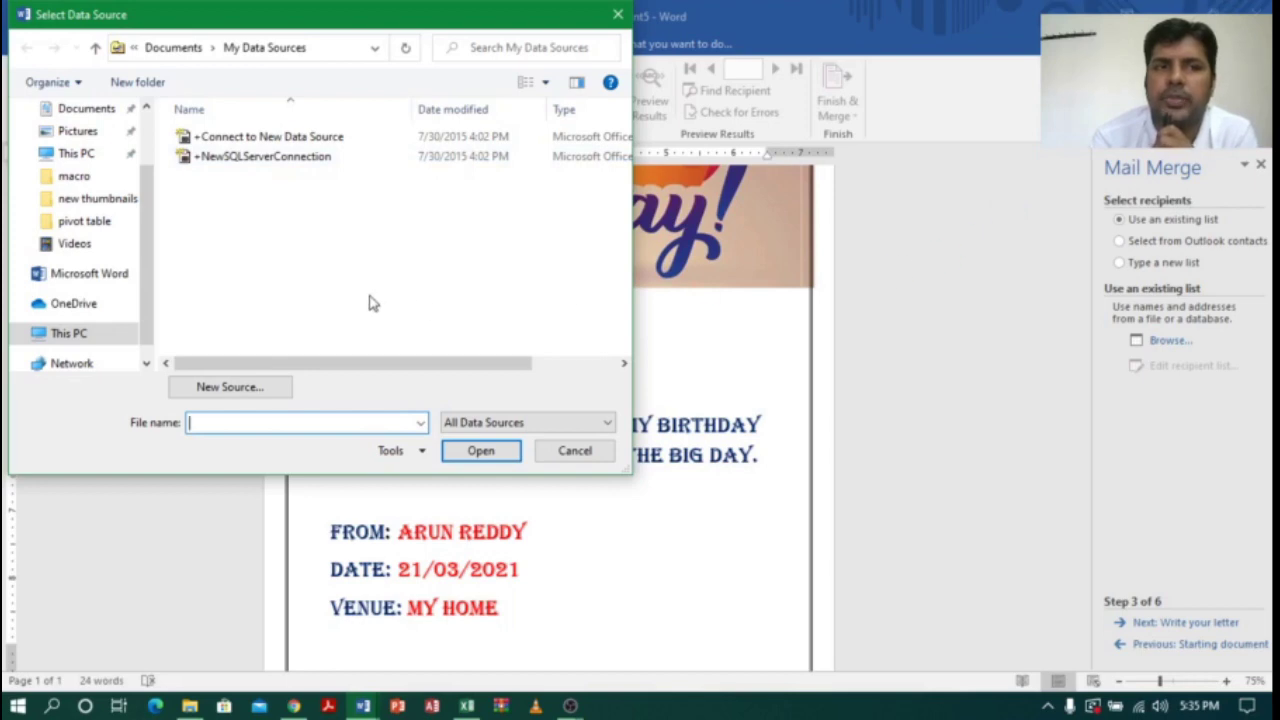
# Step: Open the CONTACT workbook on the Desktop as the recipient data source
pyautogui.moveTo(148, 271); pyautogui.dragTo(148, 205)
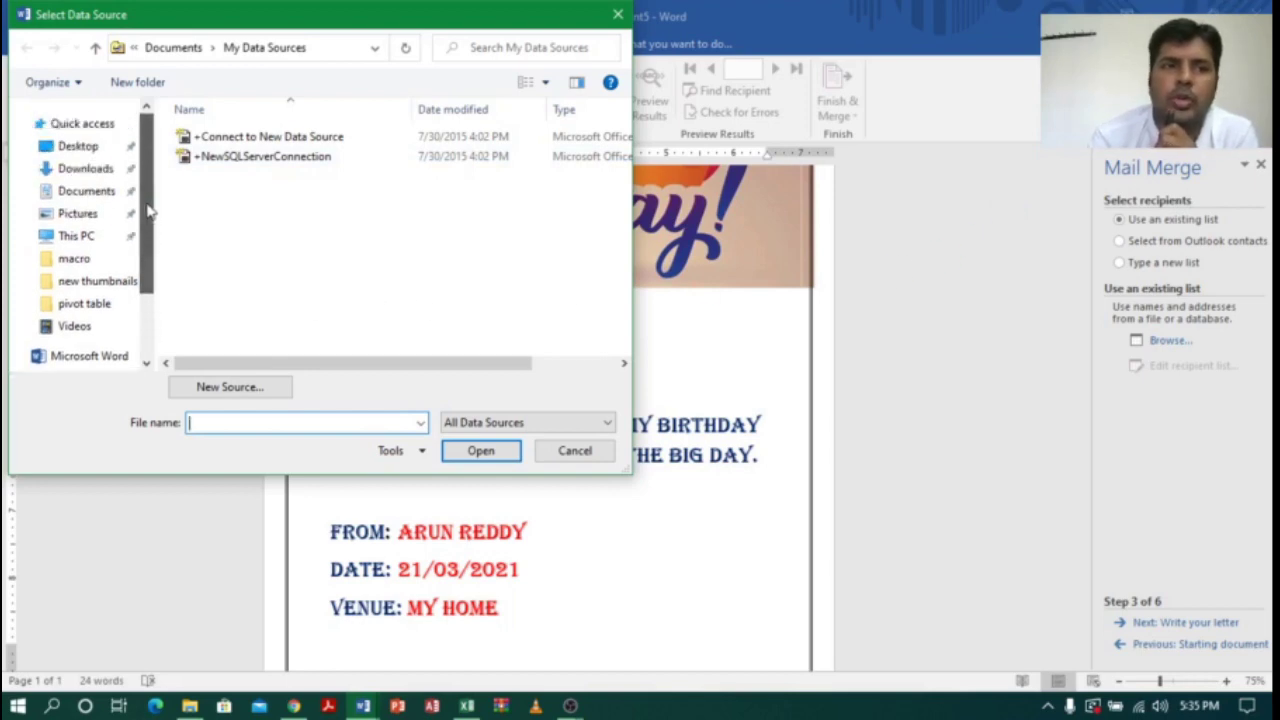
pyautogui.click(66, 146)
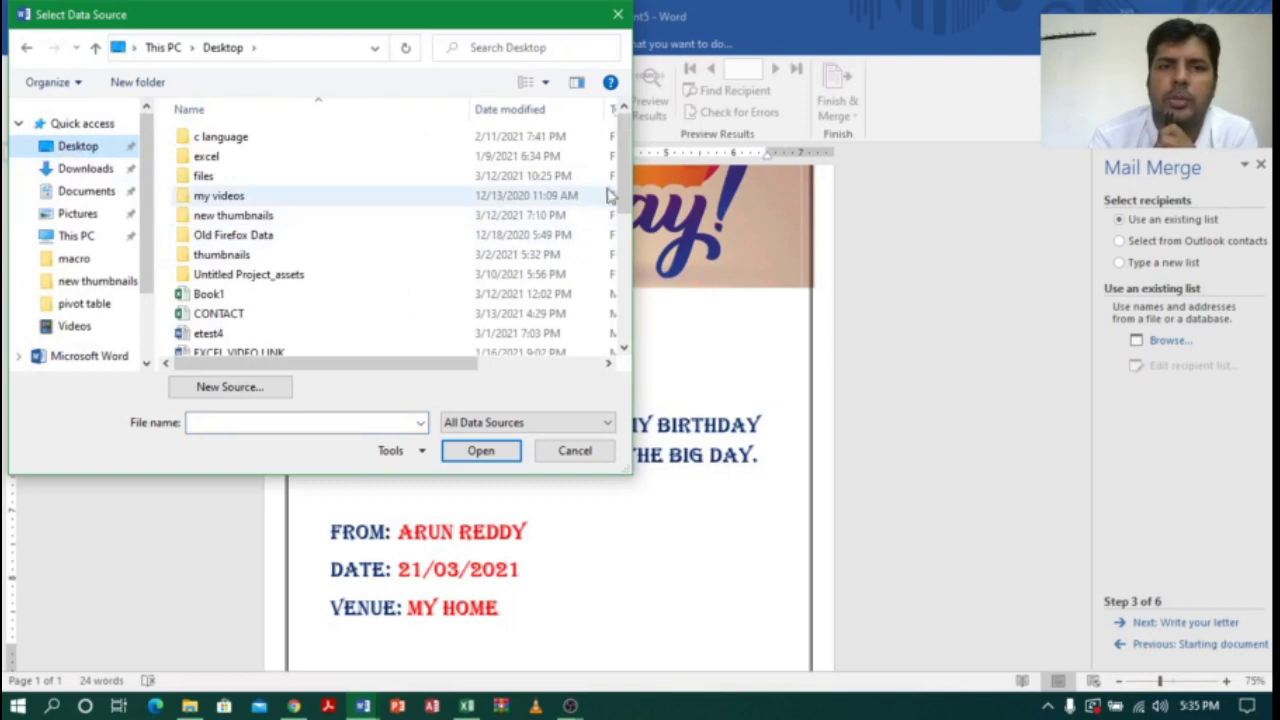
pyautogui.scroll(-2, 242, 222)
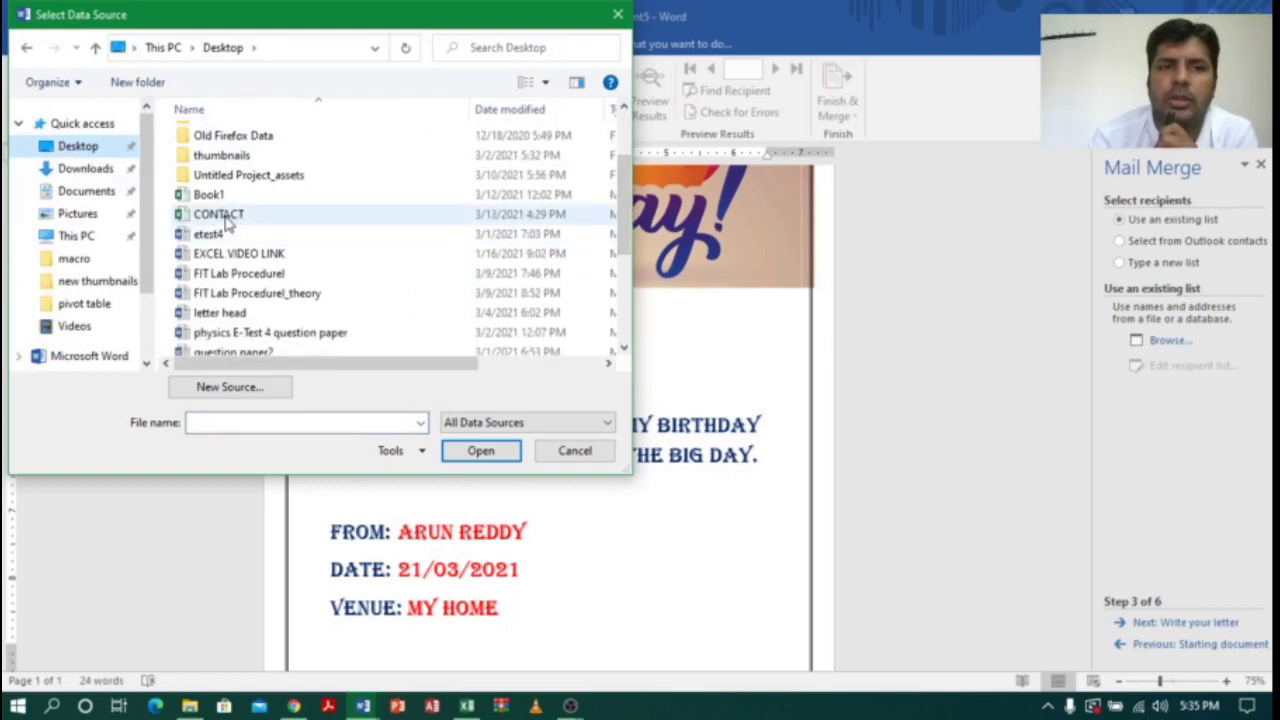
pyautogui.click(227, 218)
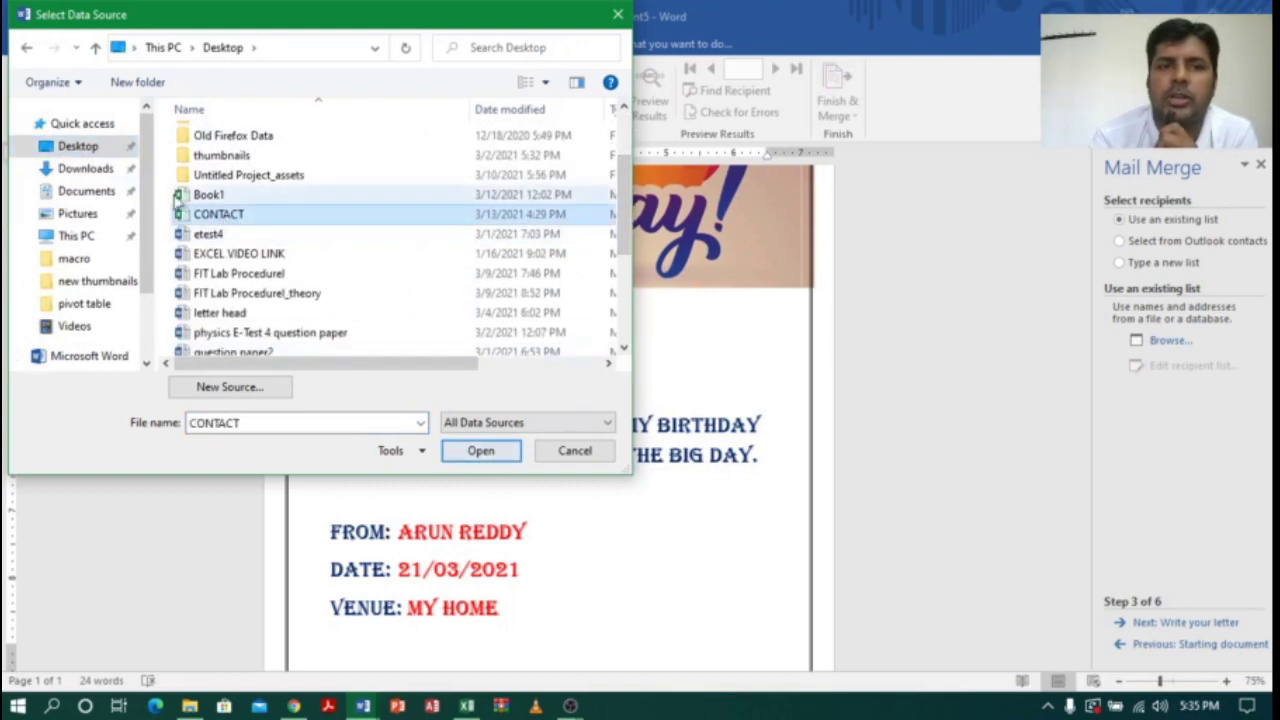
pyautogui.doubleClick(220, 216)
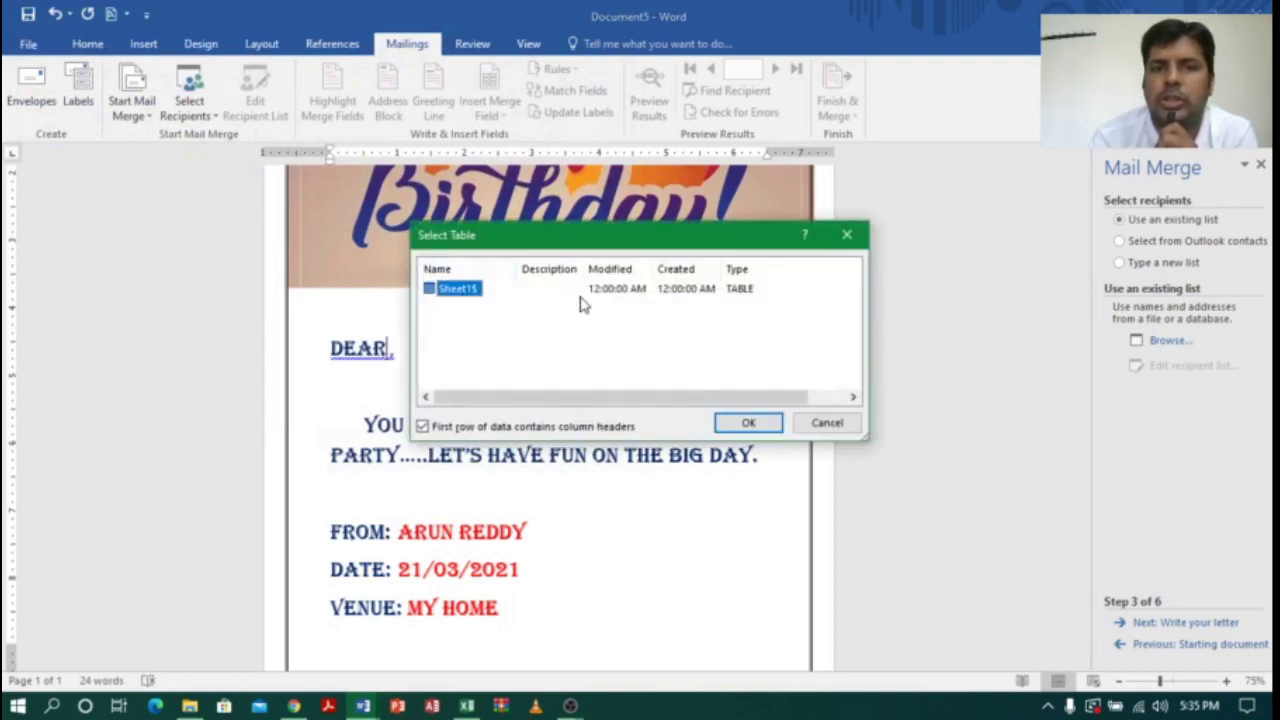
# Step: Accept the Sheet1$ table and confirm the recipient list with every name checked
pyautogui.click(748, 423)
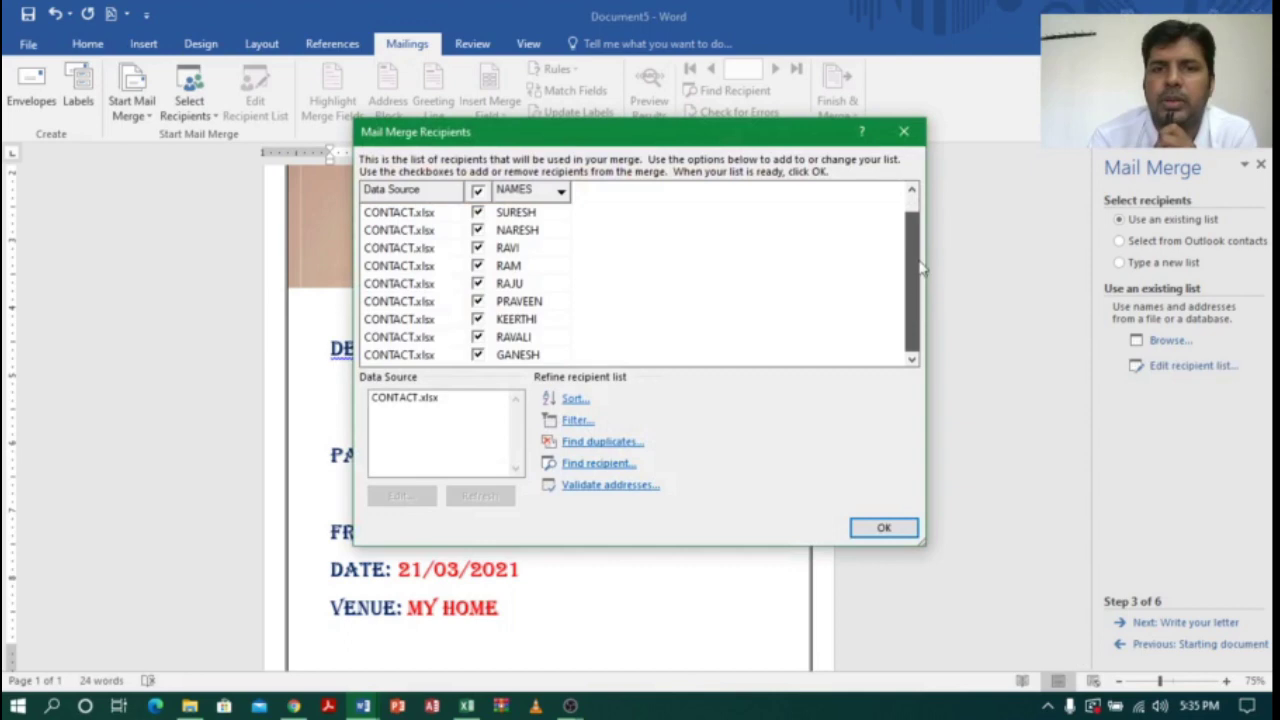
pyautogui.click(479, 192)
pyautogui.click(479, 192)
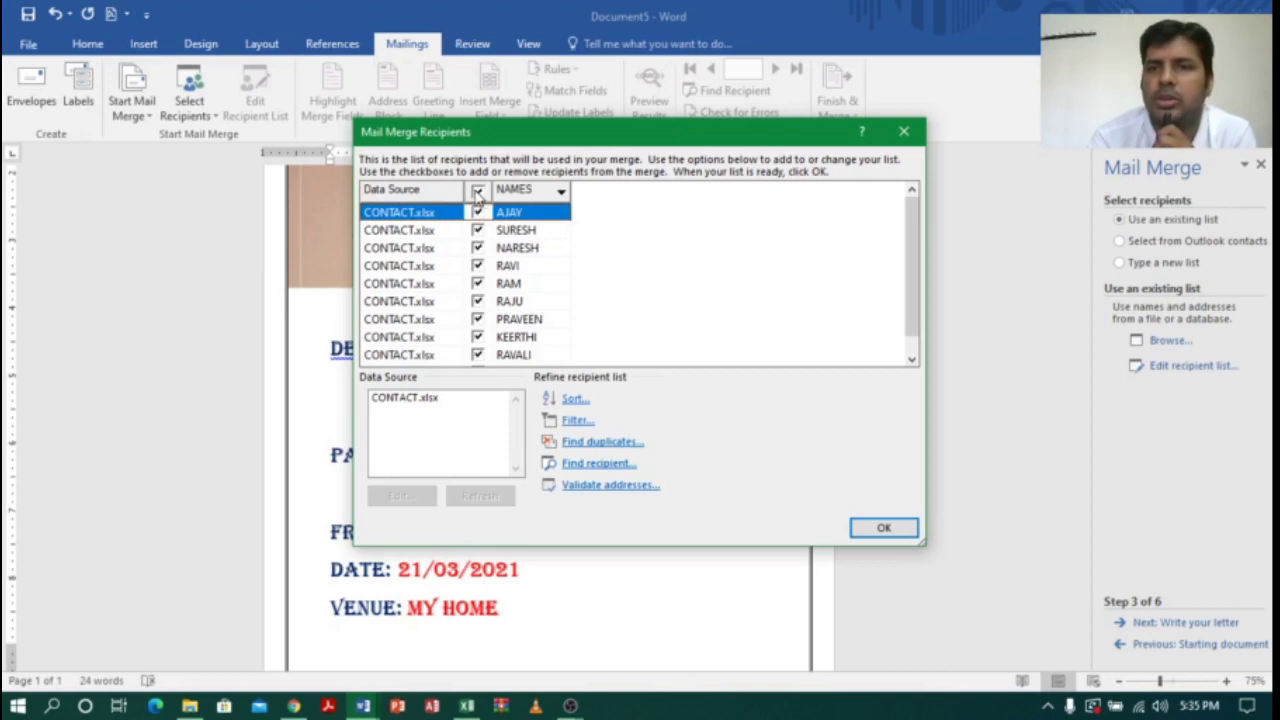
pyautogui.click(479, 192)
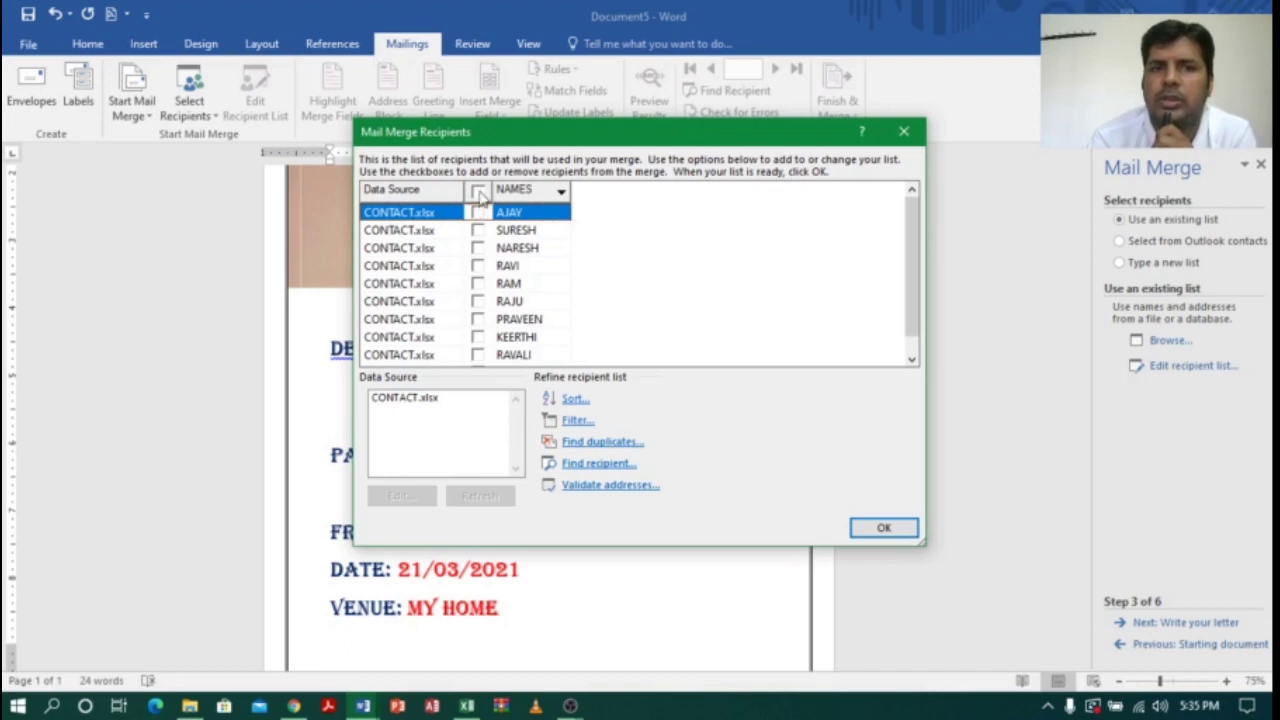
pyautogui.click(478, 230)
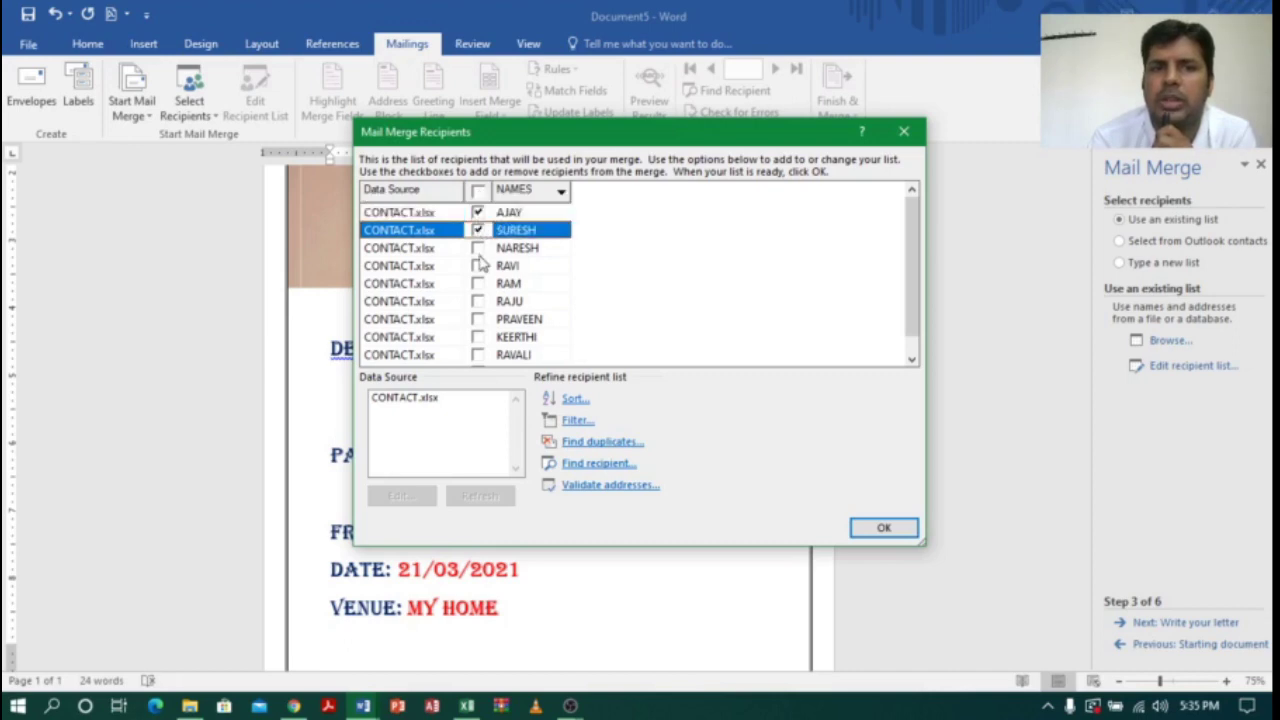
pyautogui.click(478, 247)
pyautogui.click(479, 192)
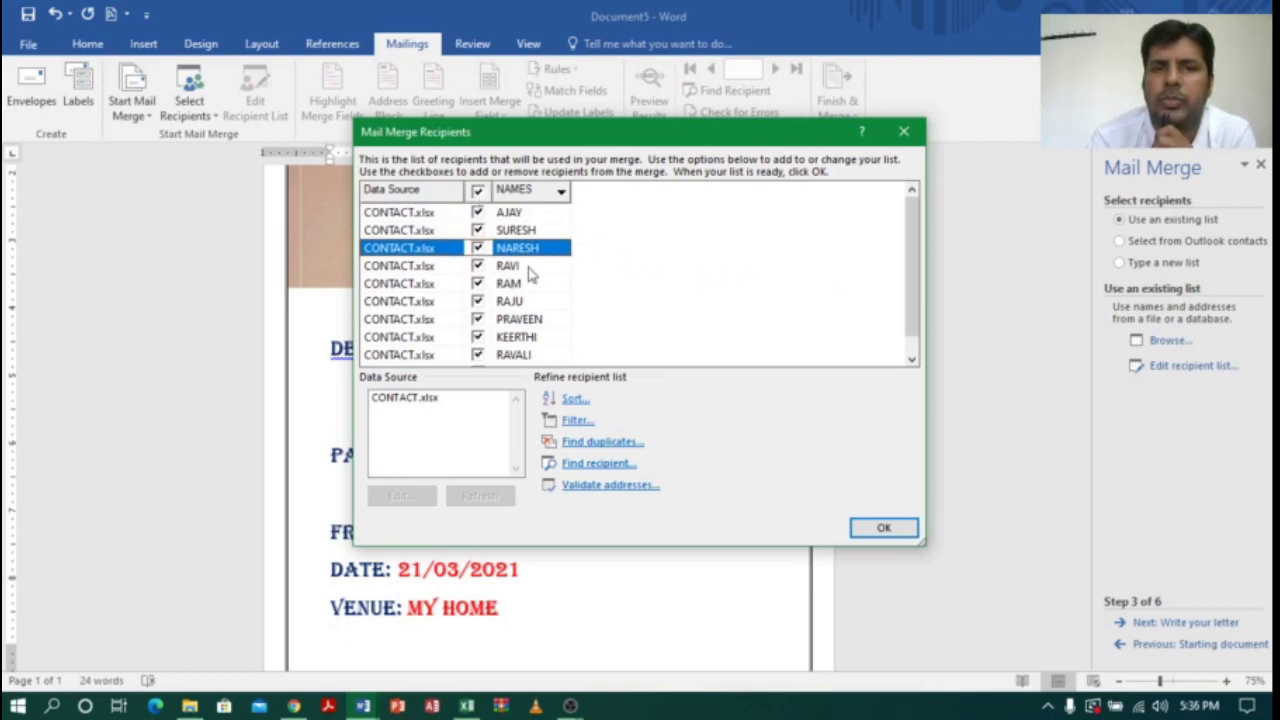
pyautogui.click(884, 531)
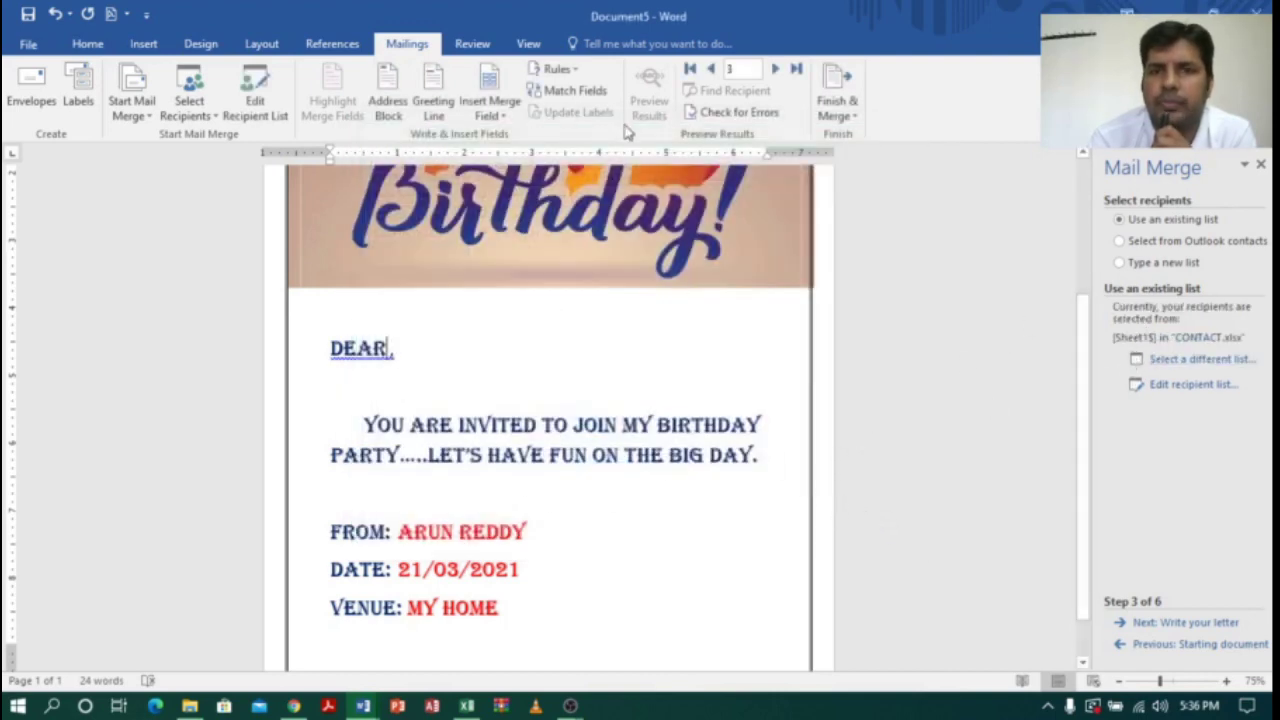
# Step: Insert the NAMES merge field after DEAR in the greeting
pyautogui.click(505, 118)
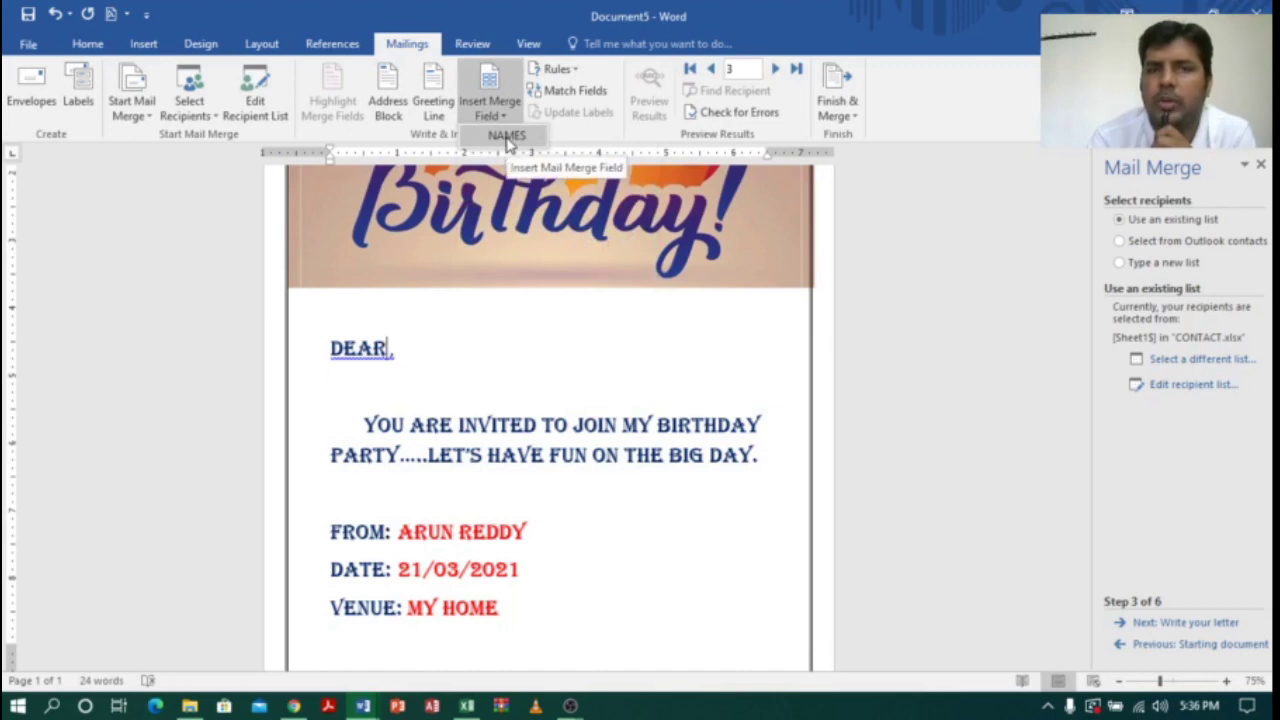
pyautogui.click(507, 140)
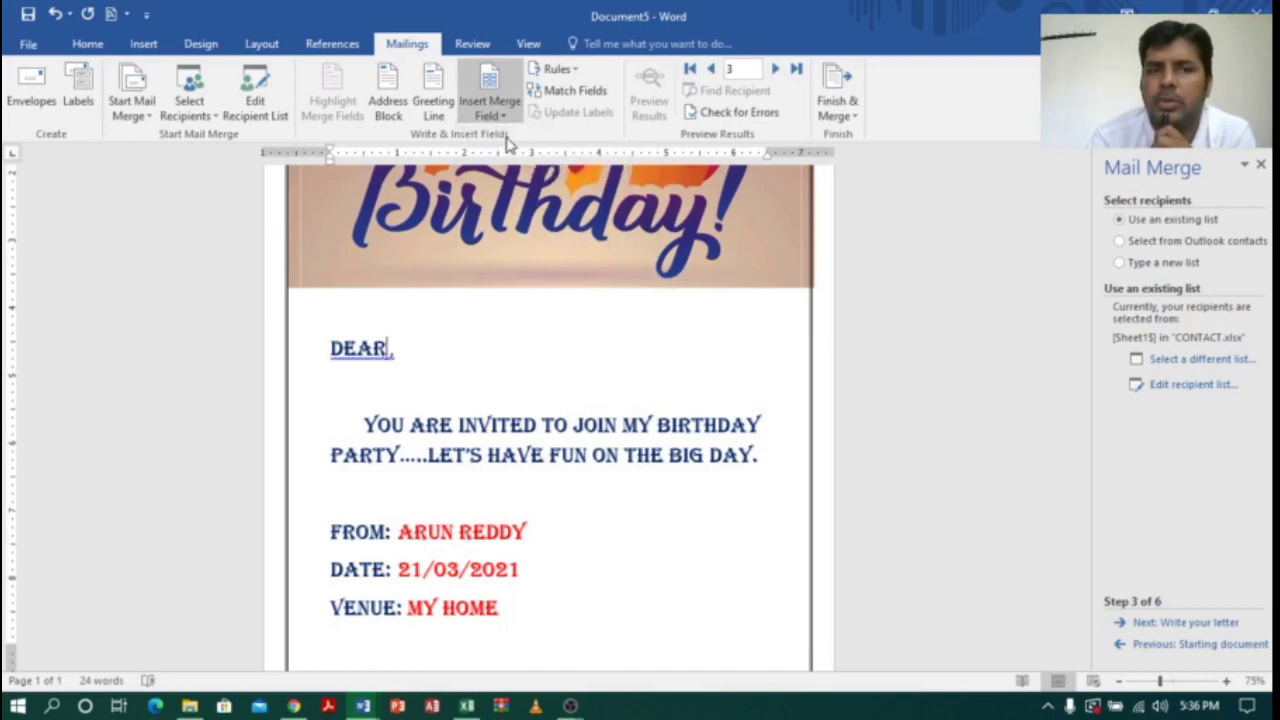
# Step: Preview the merged name after DEAR, then return to the letter-writing step
pyautogui.click(1190, 623)
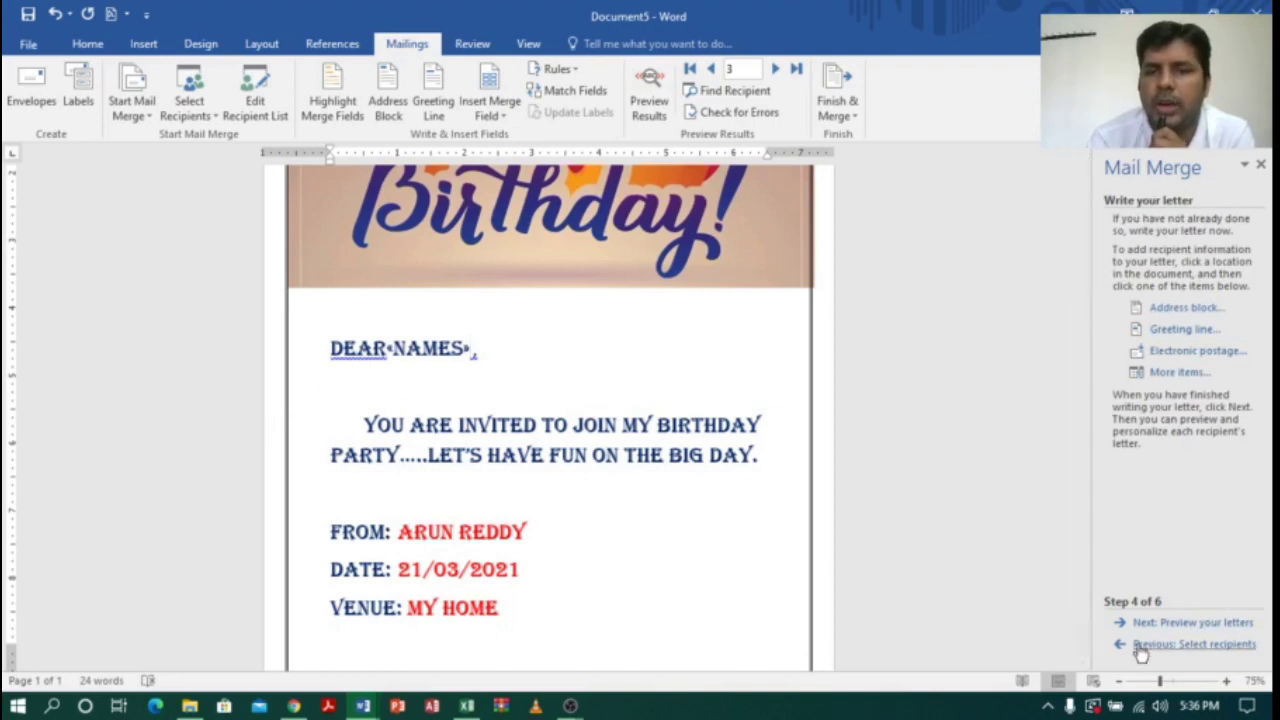
pyautogui.click(1170, 628)
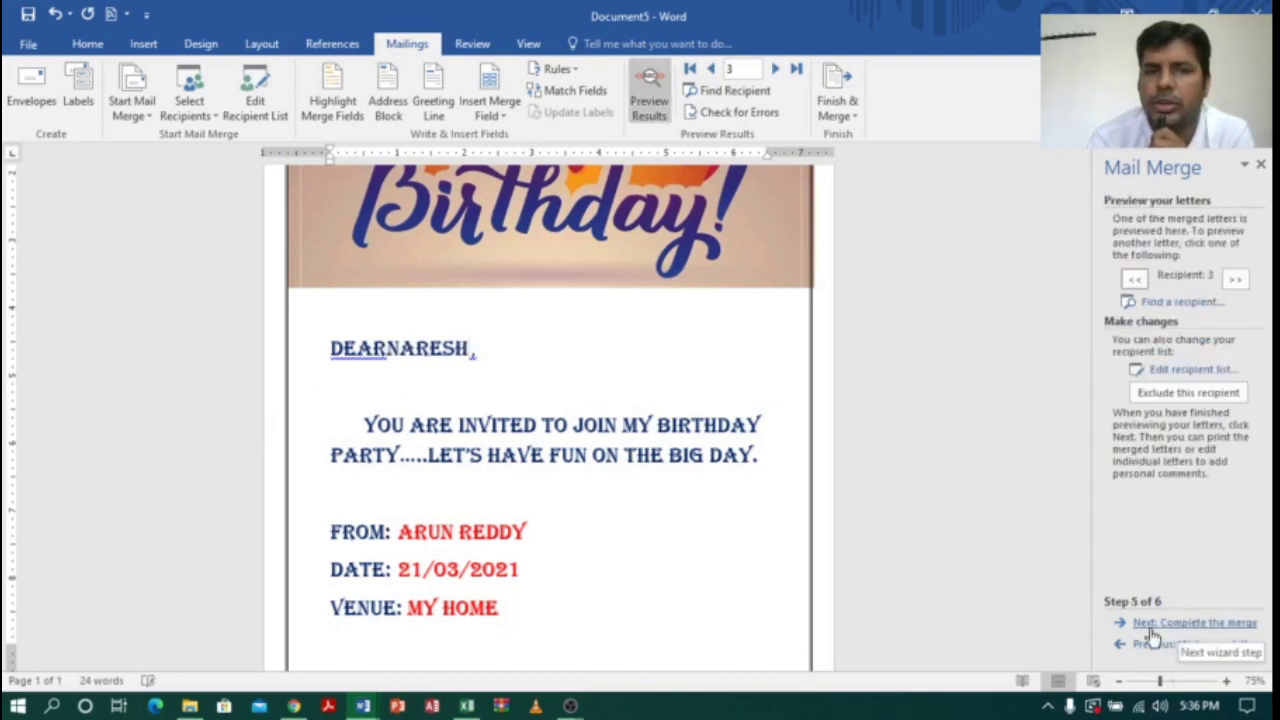
pyautogui.click(390, 352)
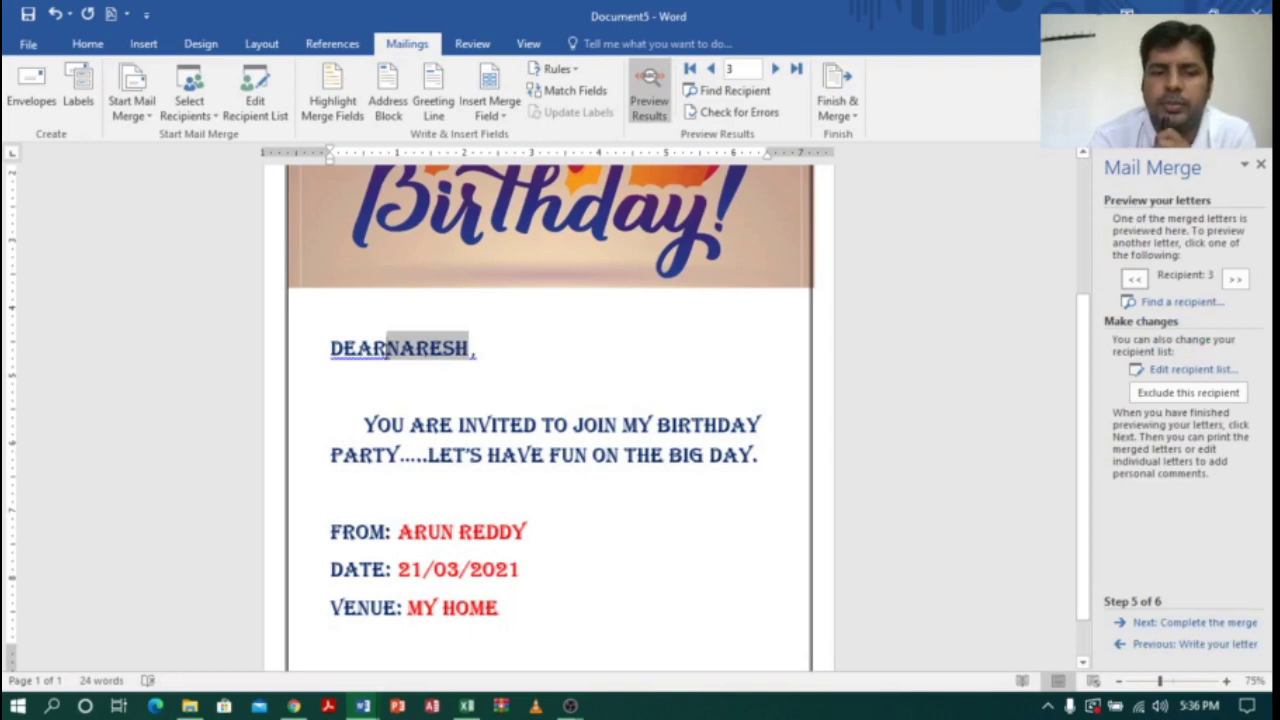
pyautogui.click(1163, 644)
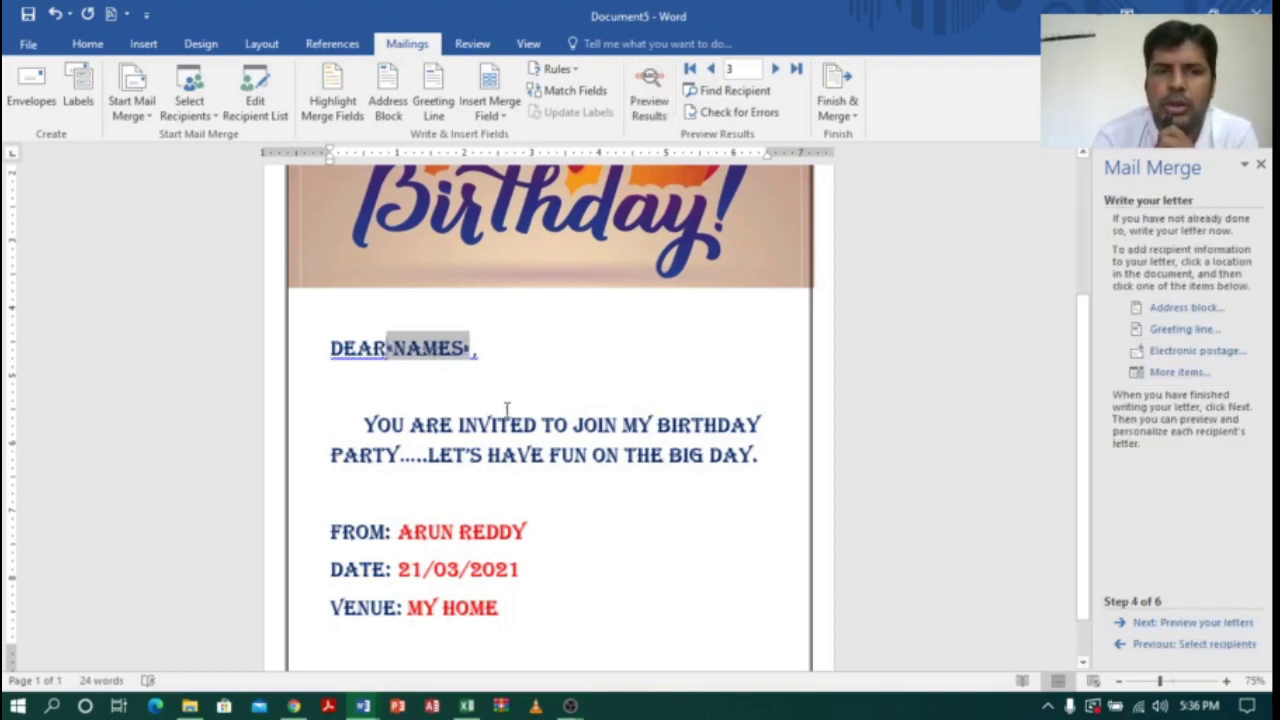
# Step: Put the cursor just before the «NAMES» field to add a space after DEAR
pyautogui.click(500, 330)
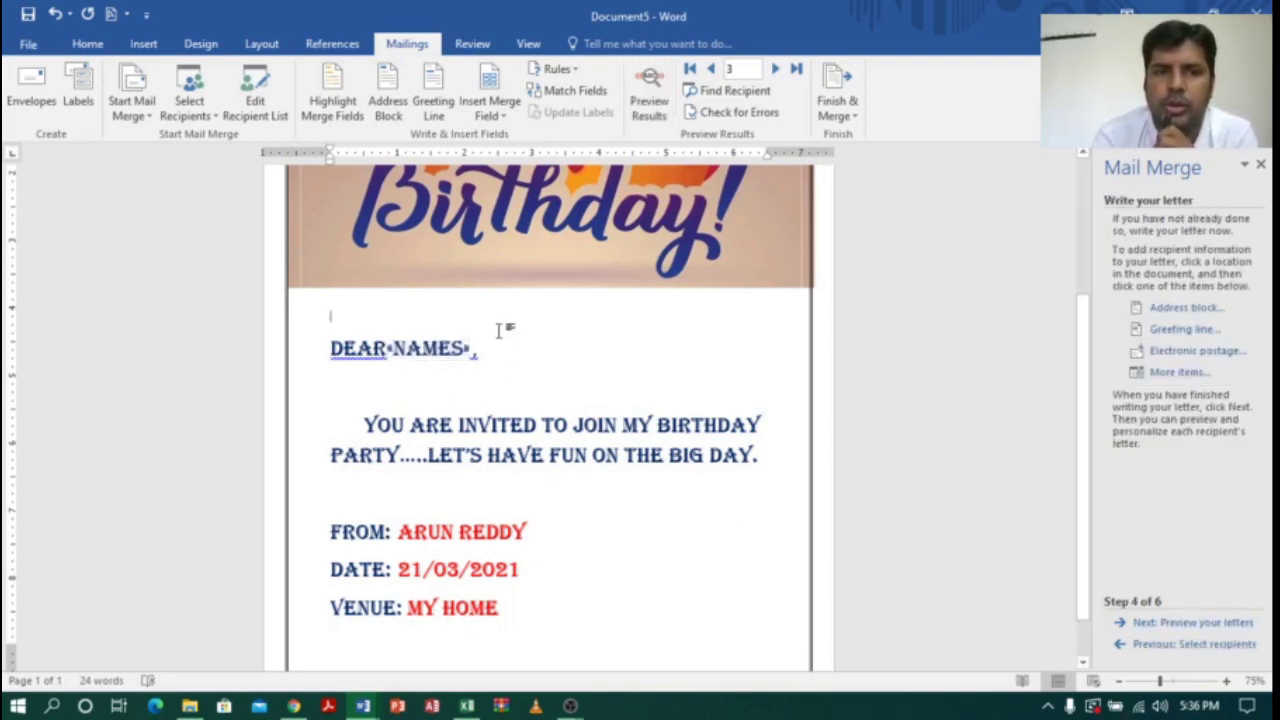
pyautogui.click(388, 345)
pyautogui.click(386, 347)
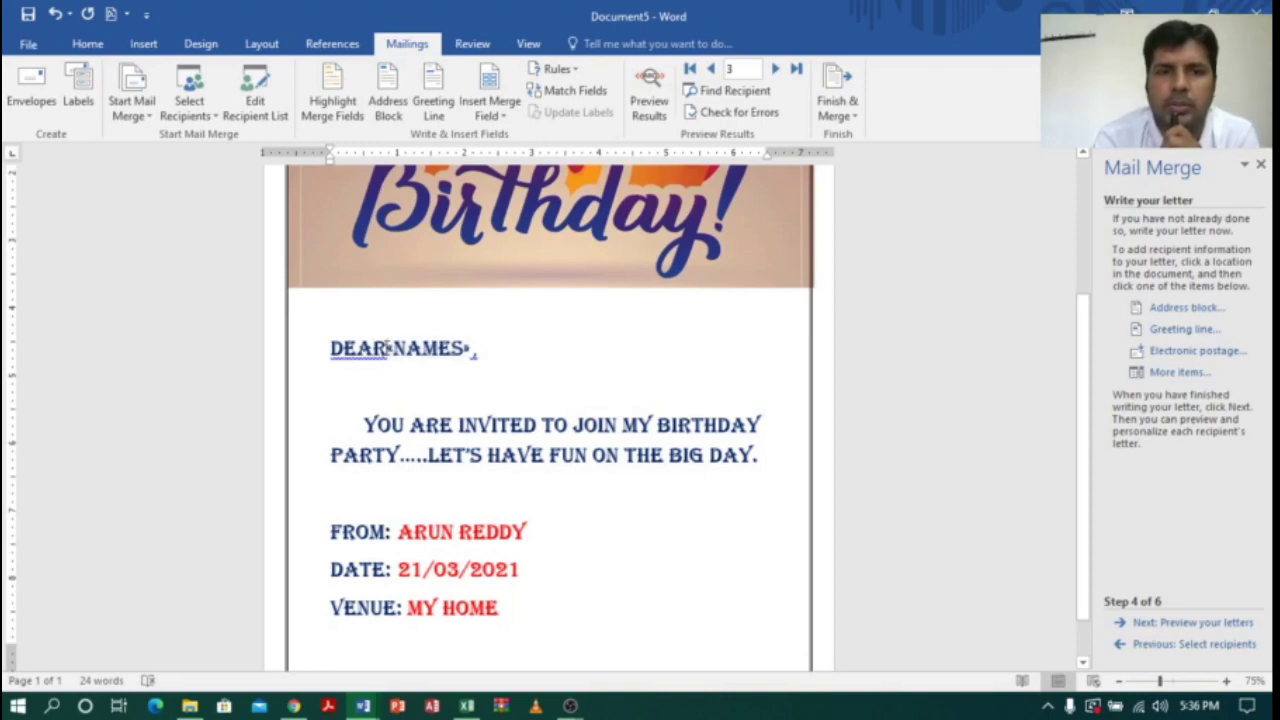
pyautogui.click(387, 346)
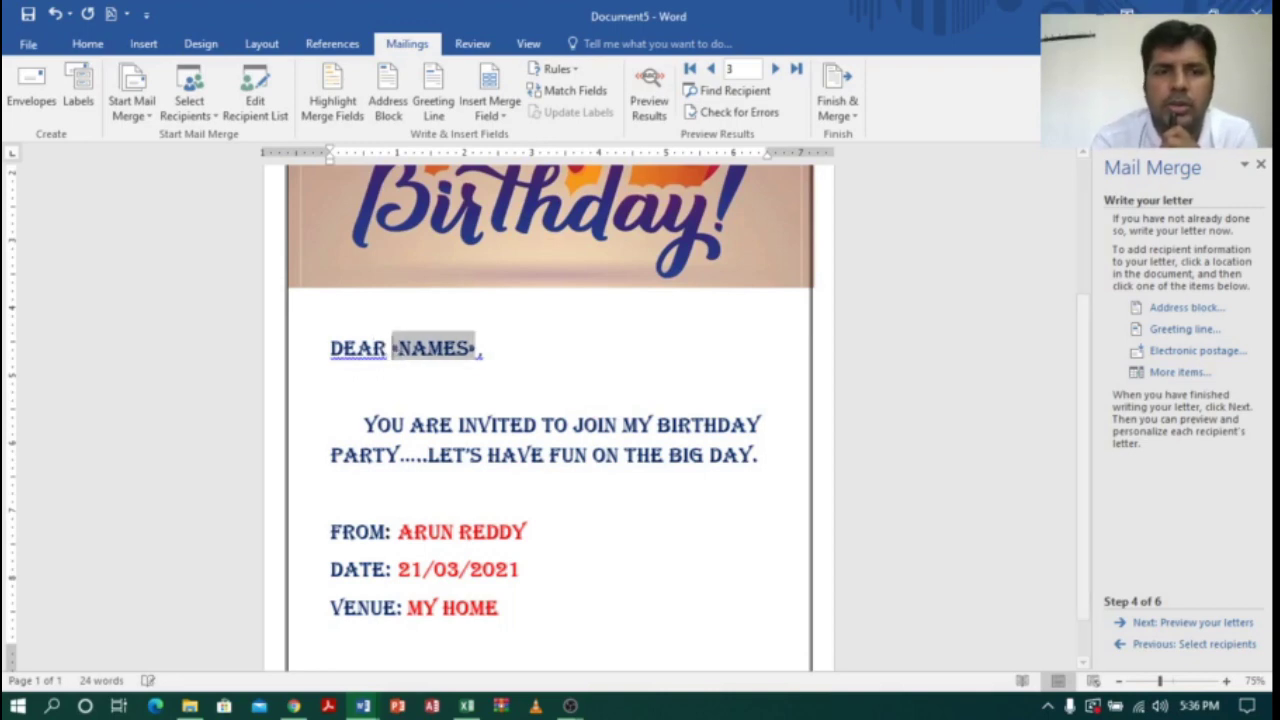
# Step: Preview the merged letters, zooming out to see the whole page and back in
pyautogui.click(1172, 623)
pyautogui.click(503, 375)
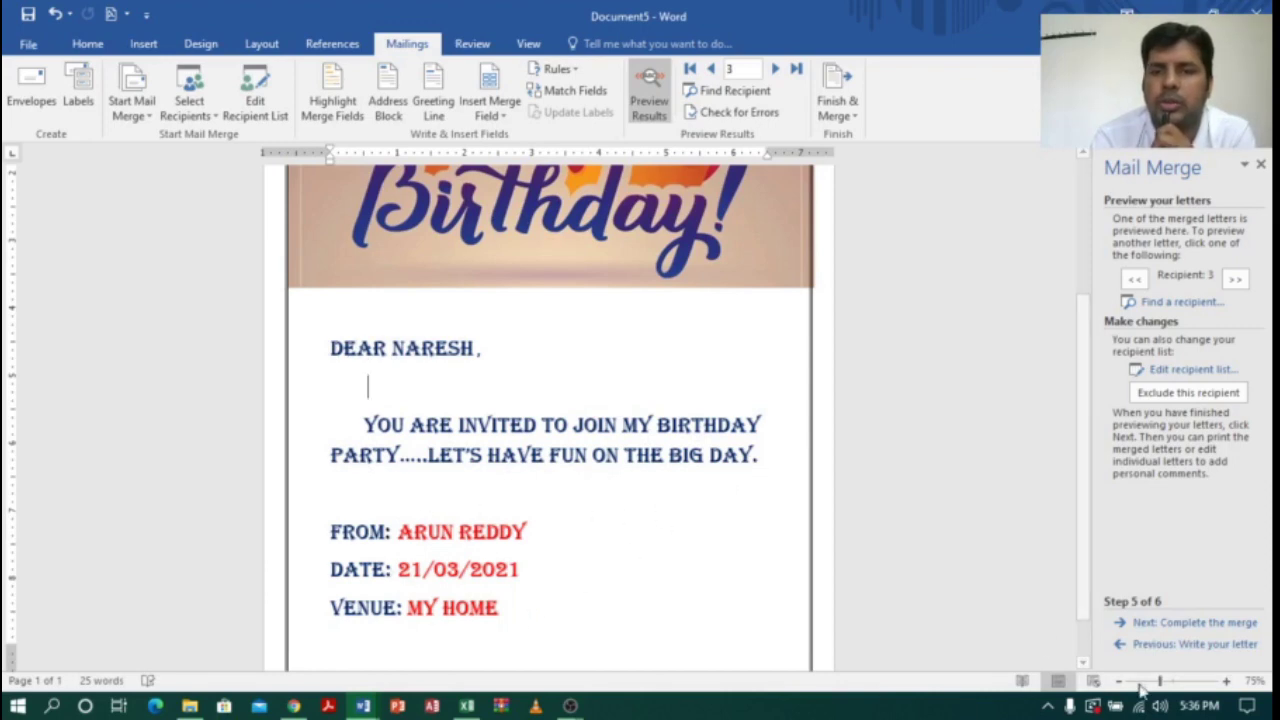
pyautogui.moveTo(1157, 683); pyautogui.dragTo(1147, 683)
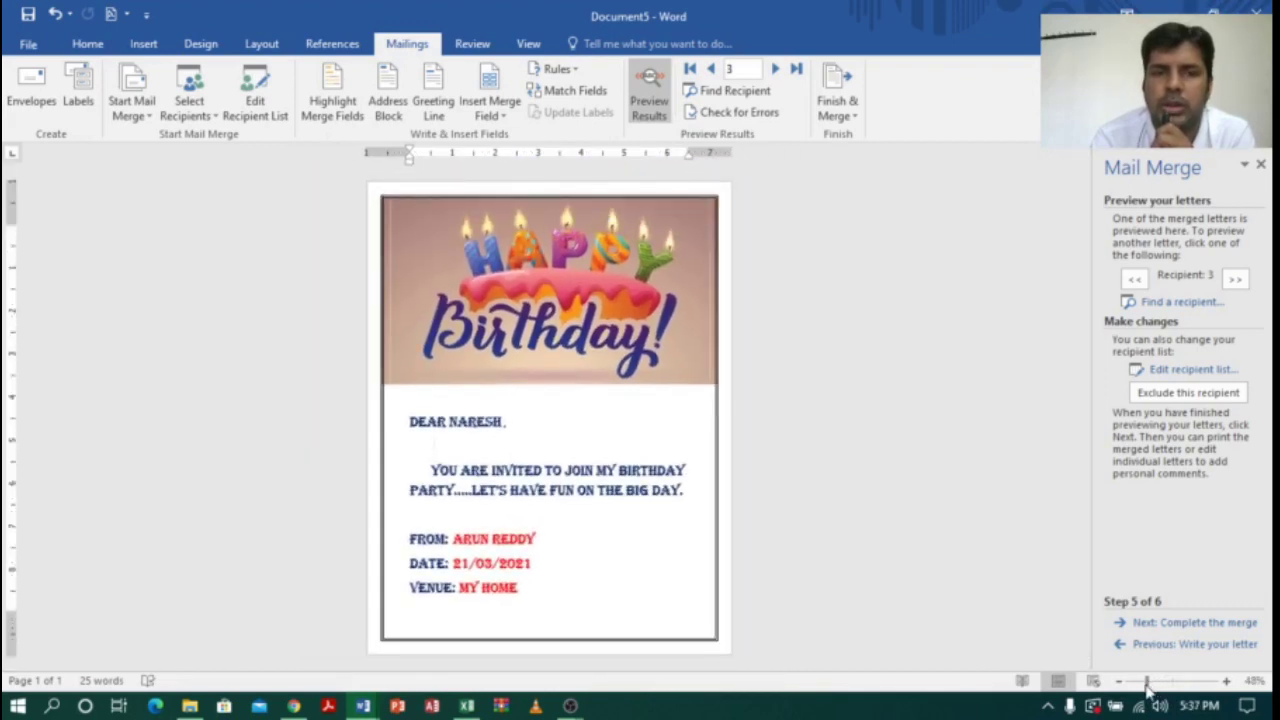
pyautogui.click(1169, 683)
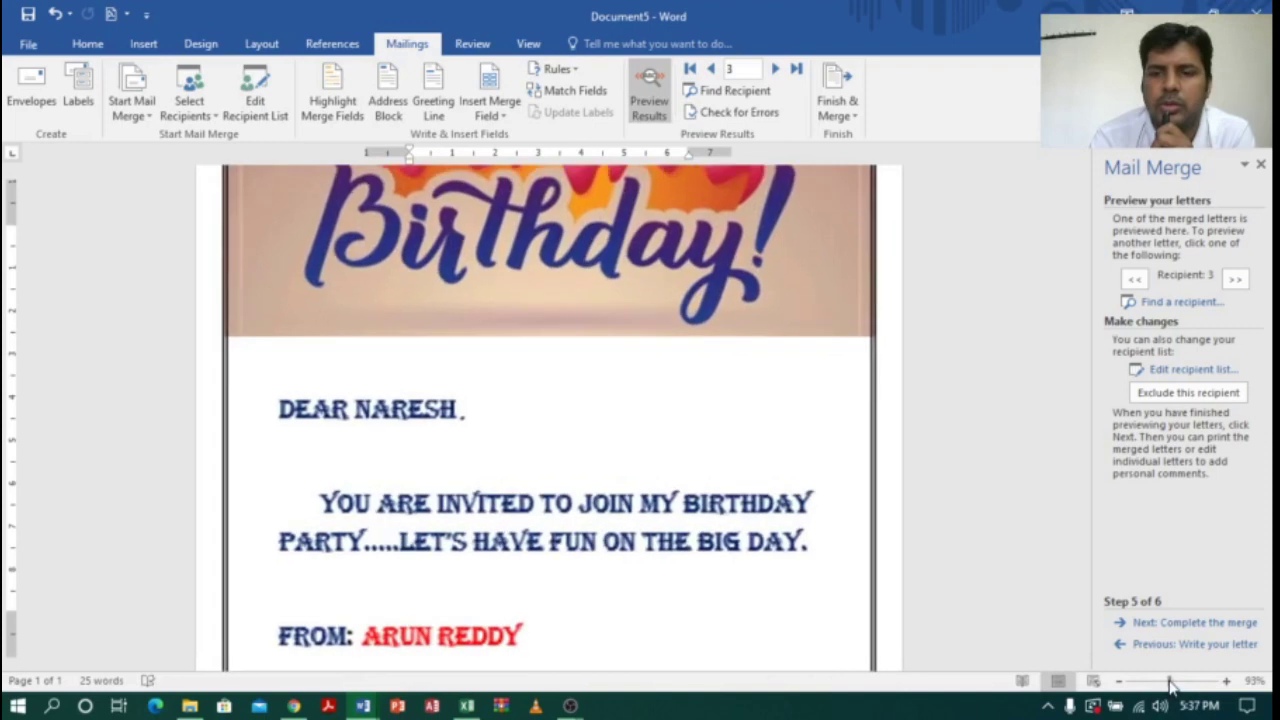
# Step: Step through recipients SURESH, AJAY, RAVI and RAM to recipient 6, RAJU
pyautogui.click(1135, 280)
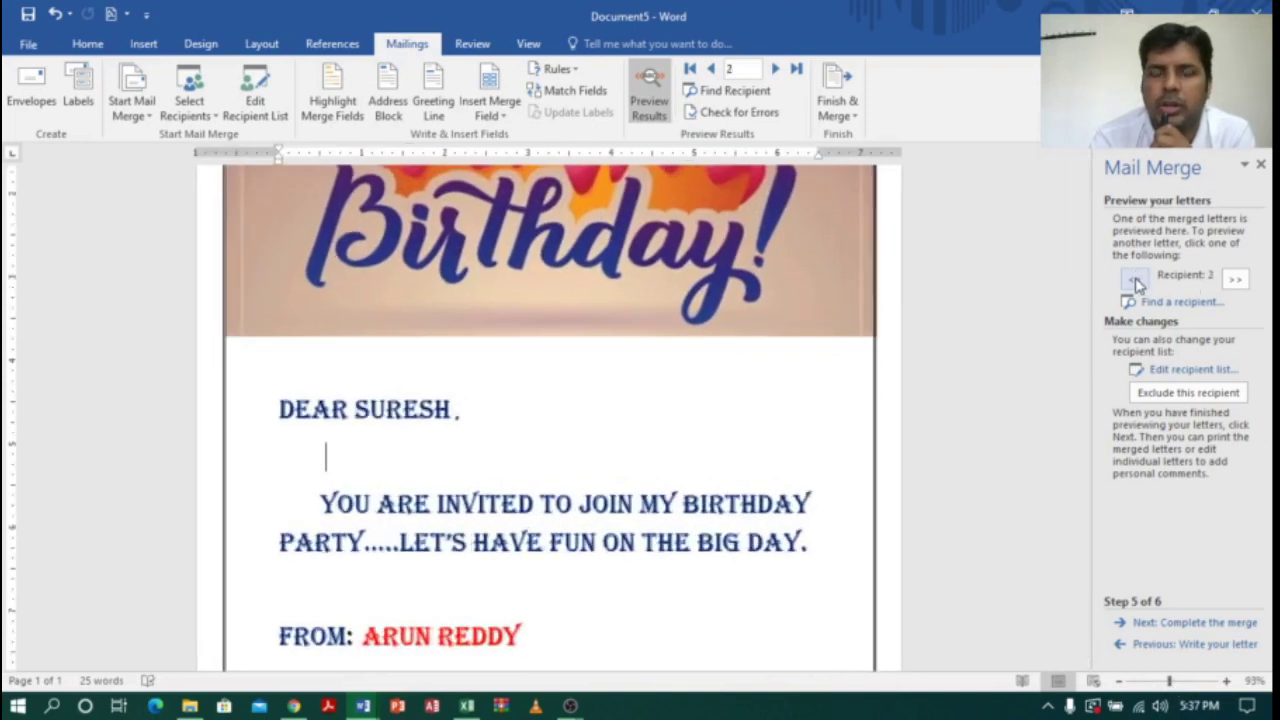
pyautogui.click(1135, 283)
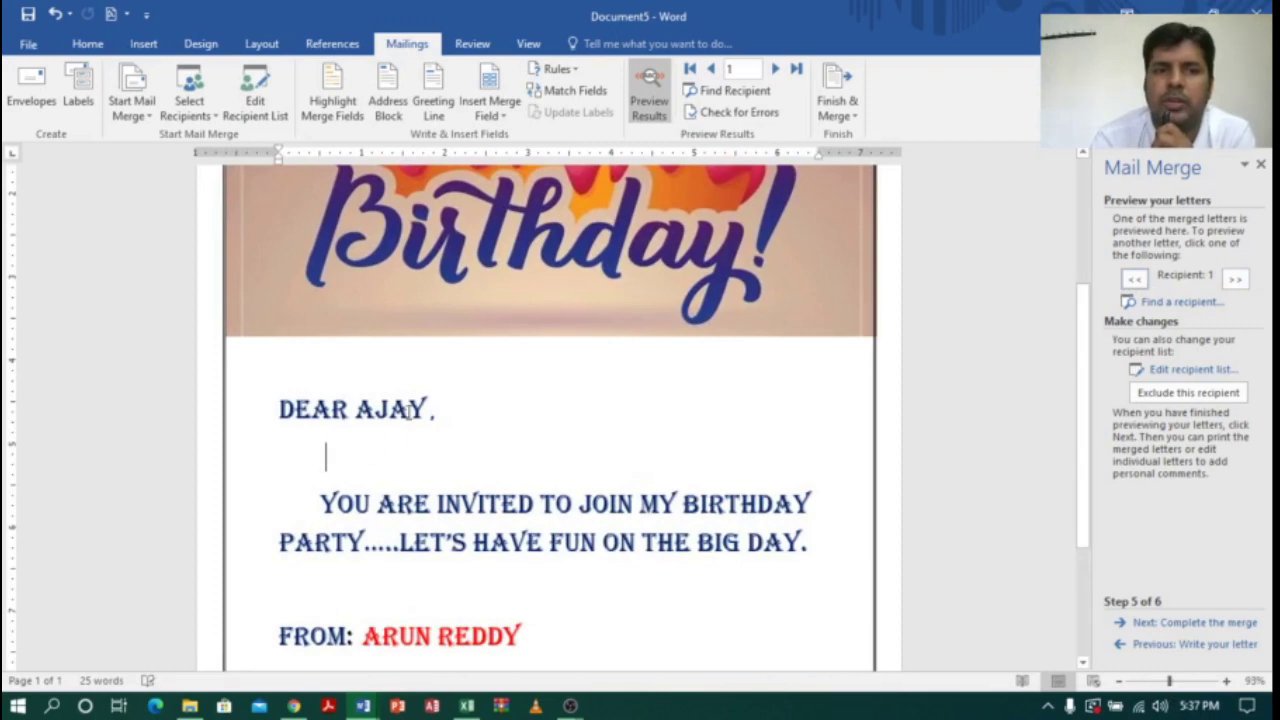
pyautogui.click(1237, 281)
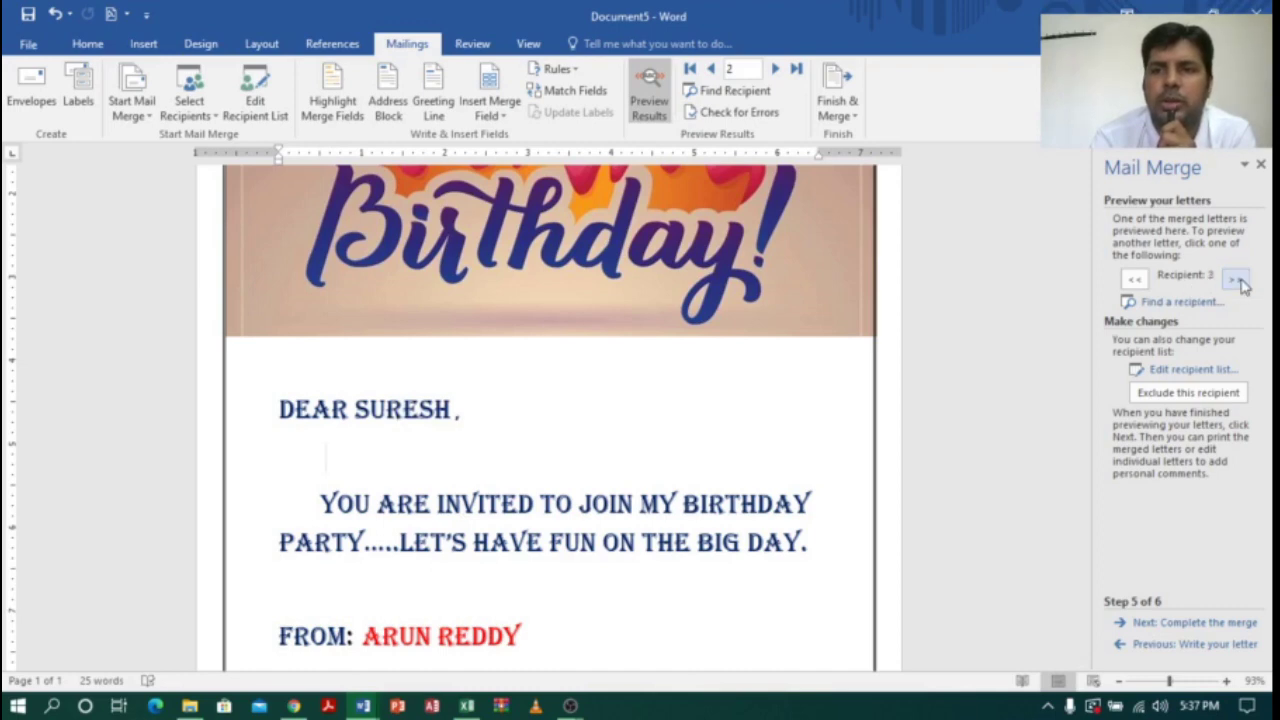
pyautogui.click(1237, 281)
pyautogui.click(1237, 281)
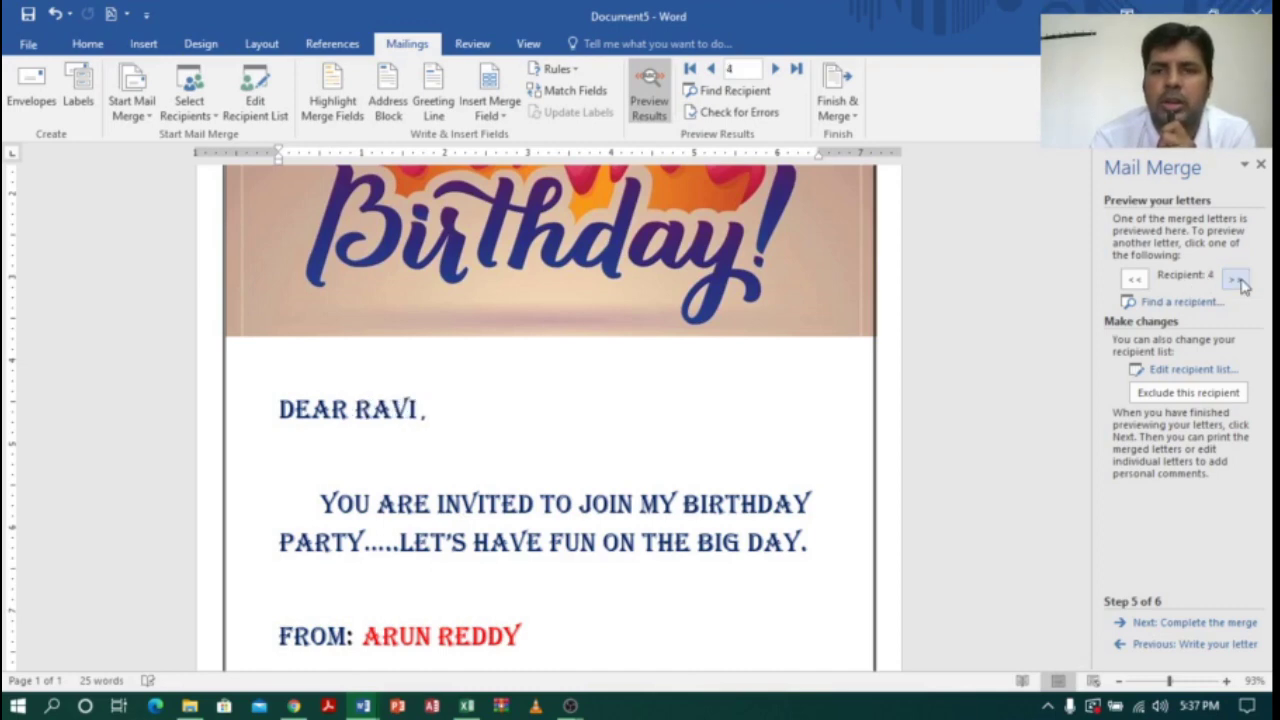
pyautogui.click(1237, 281)
pyautogui.click(1237, 281)
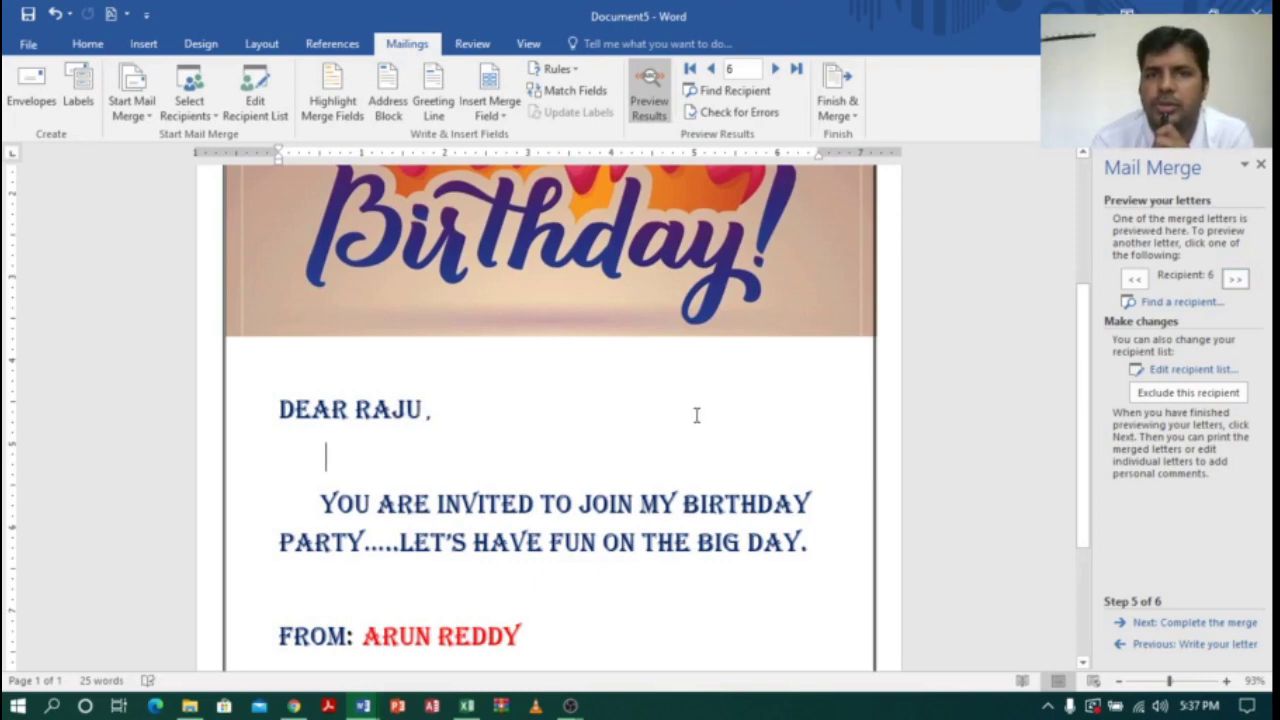
pyautogui.click(855, 118)
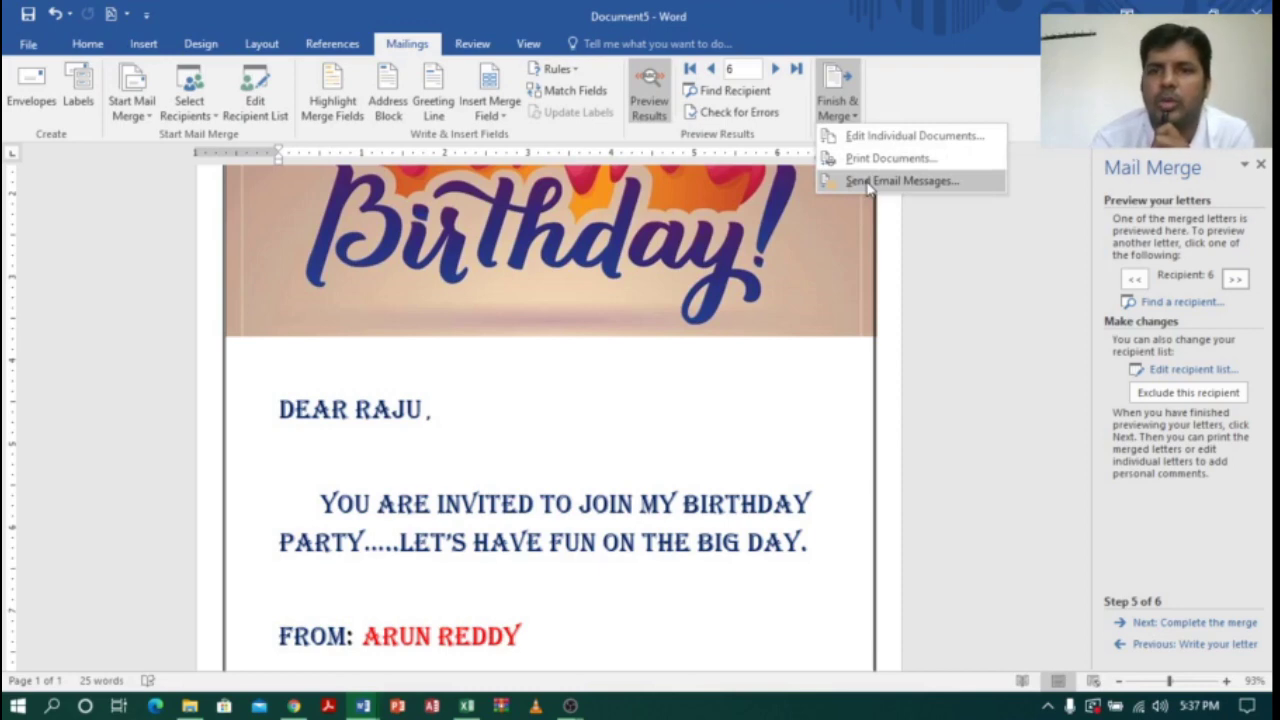
pyautogui.click(868, 185)
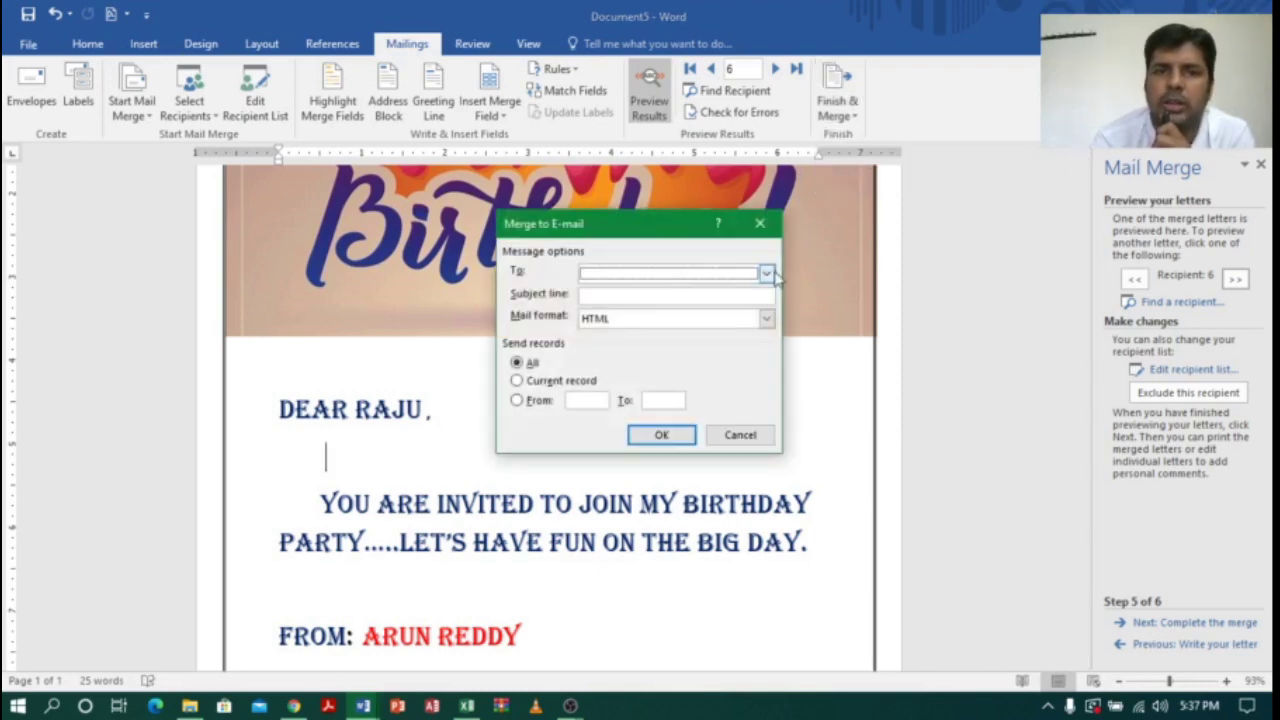
pyautogui.click(767, 274)
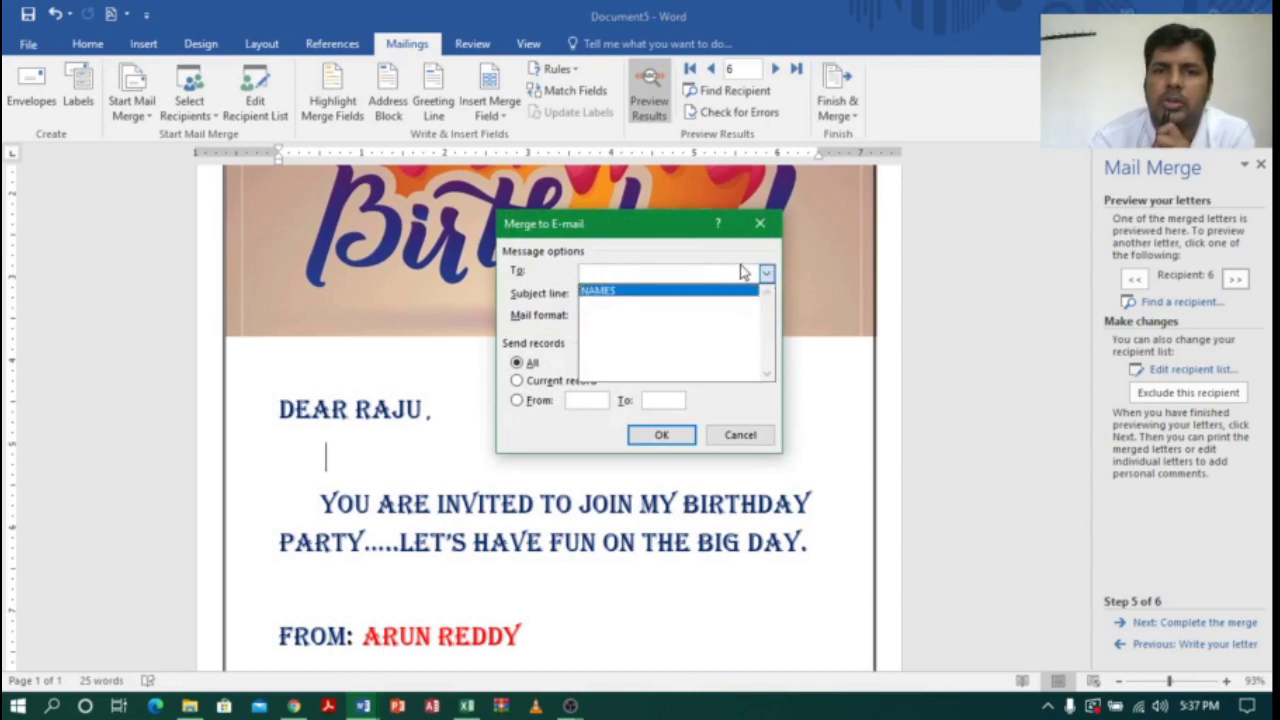
pyautogui.click(766, 275)
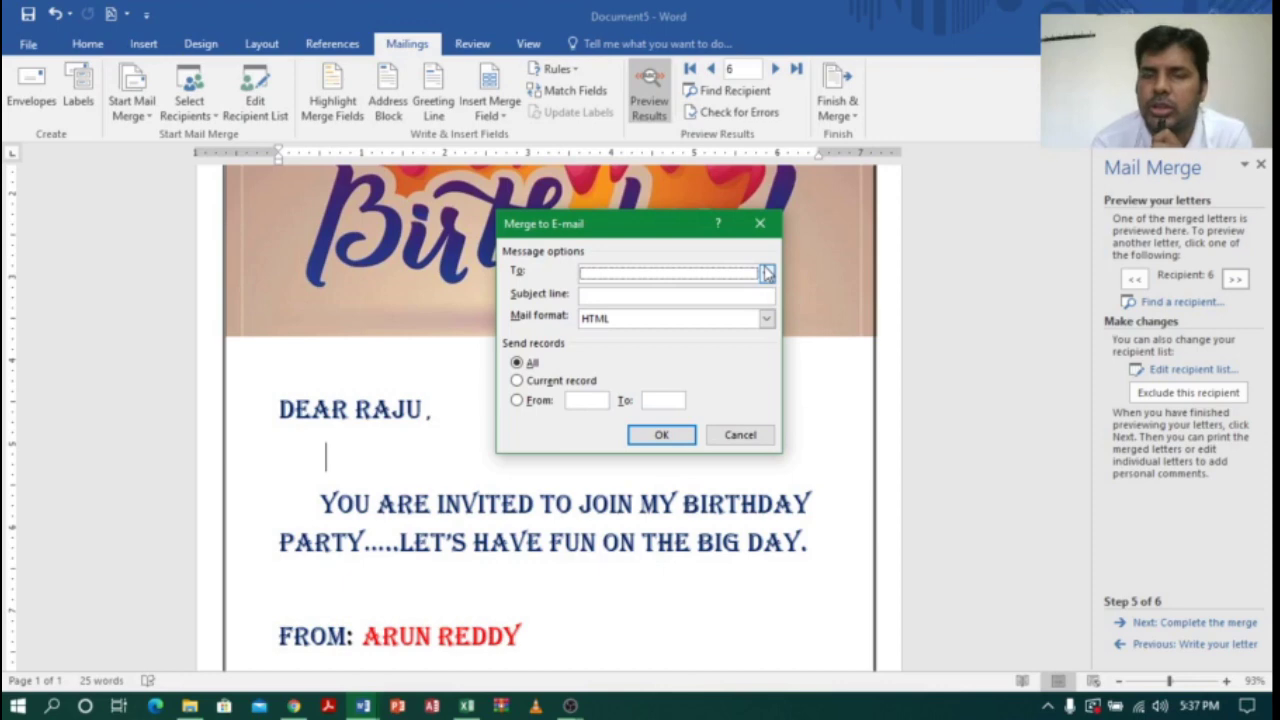
pyautogui.click(767, 274)
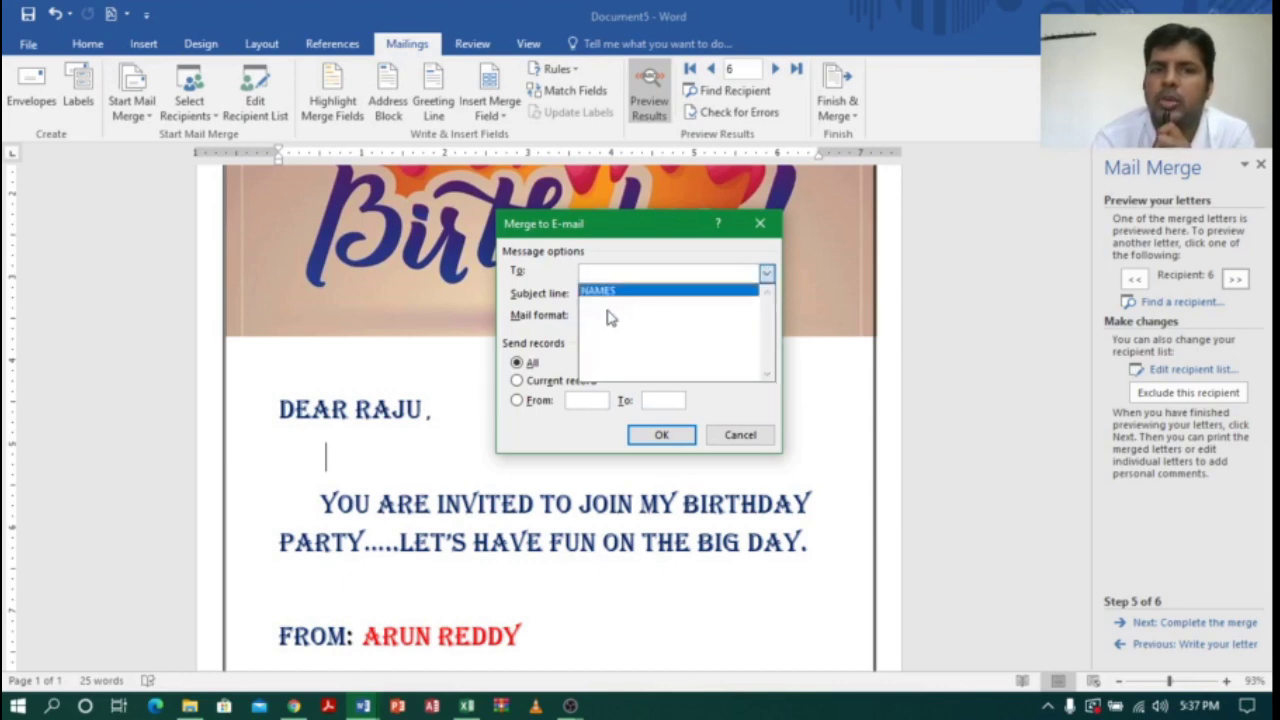
pyautogui.click(533, 281)
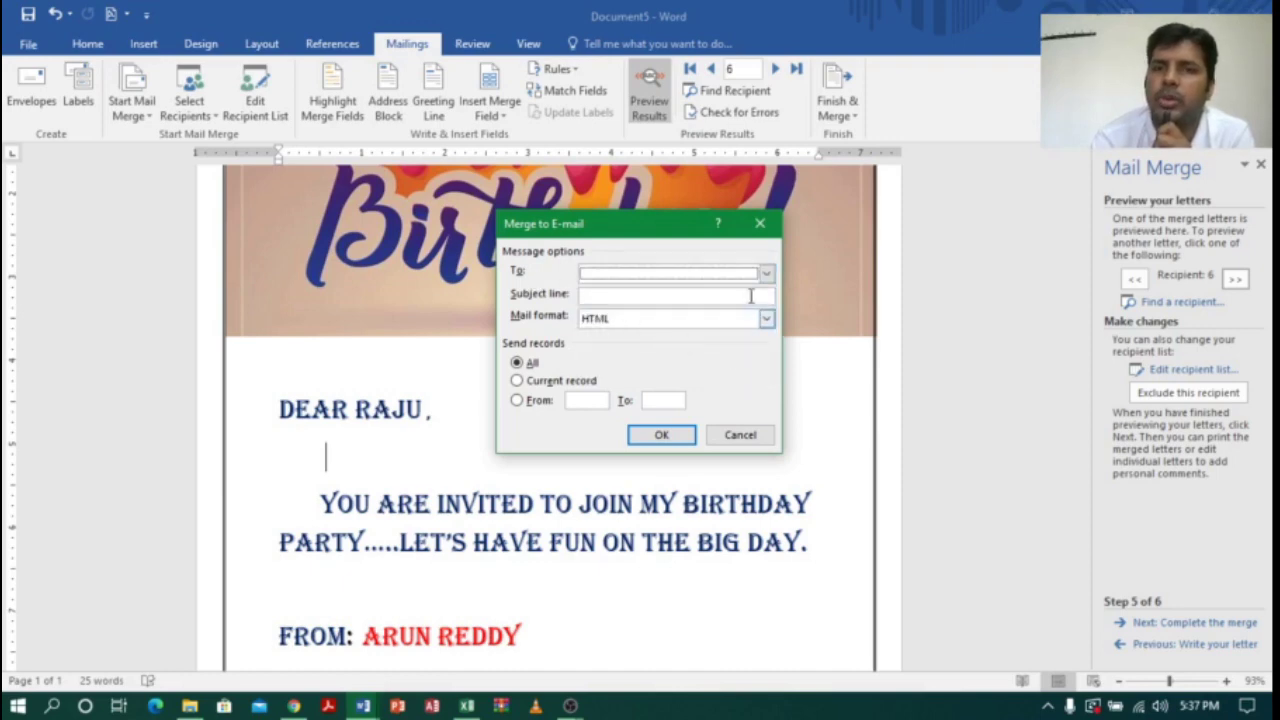
pyautogui.click(761, 225)
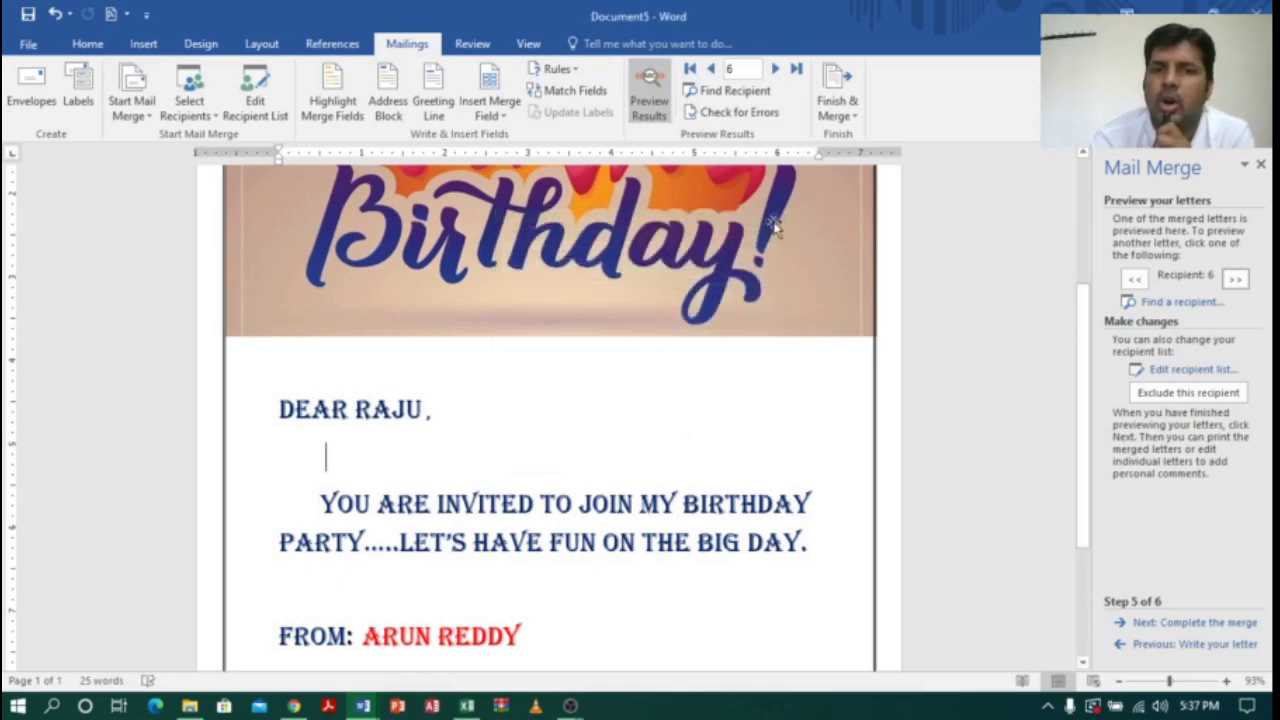
pyautogui.click(850, 115)
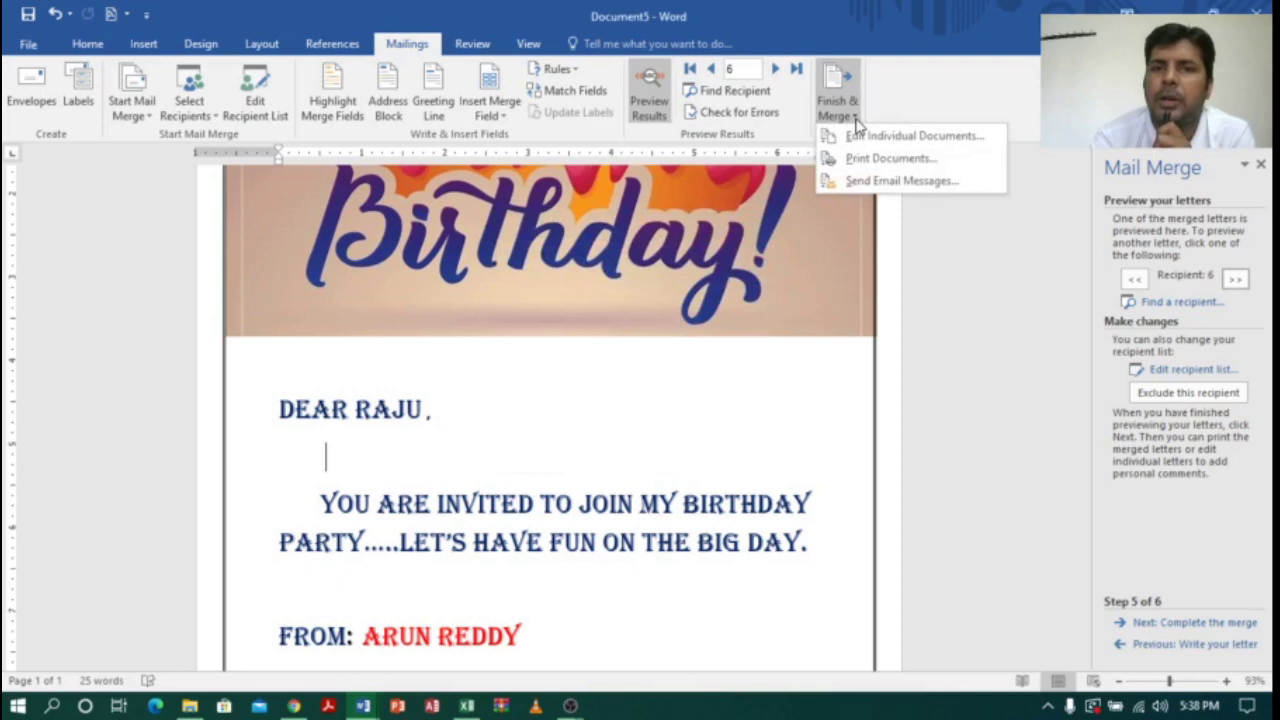
pyautogui.click(897, 143)
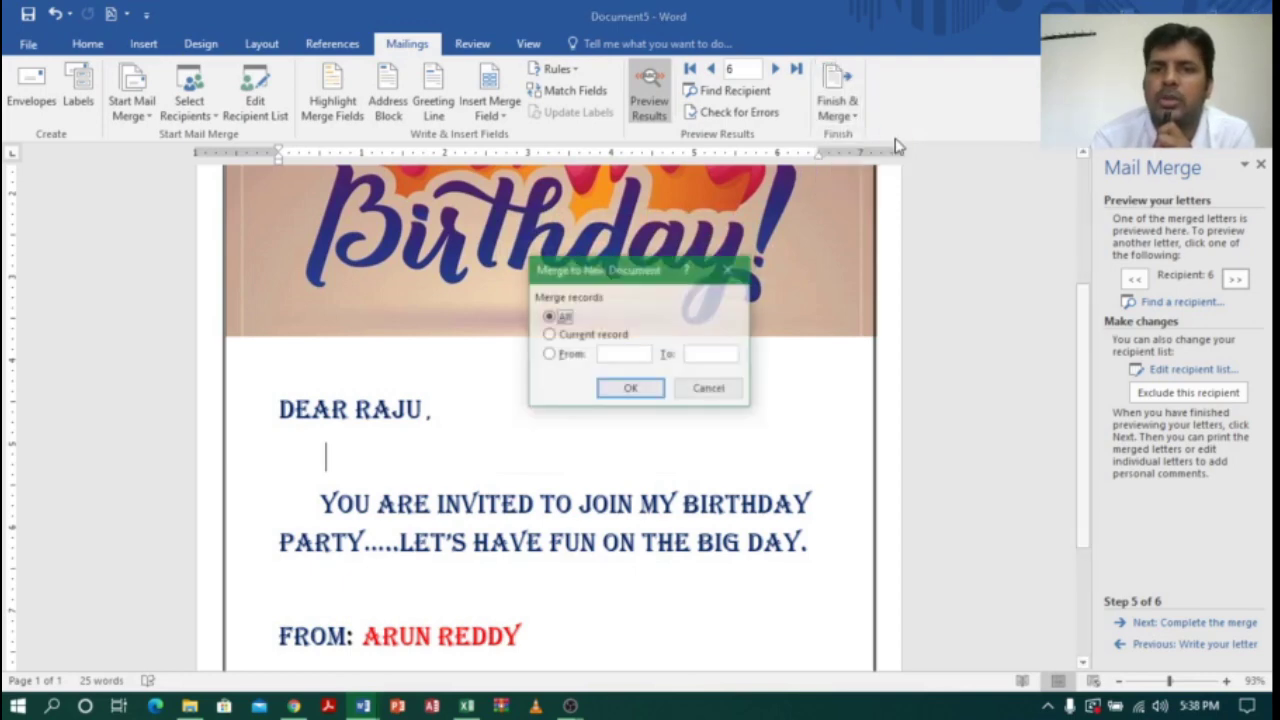
pyautogui.click(629, 390)
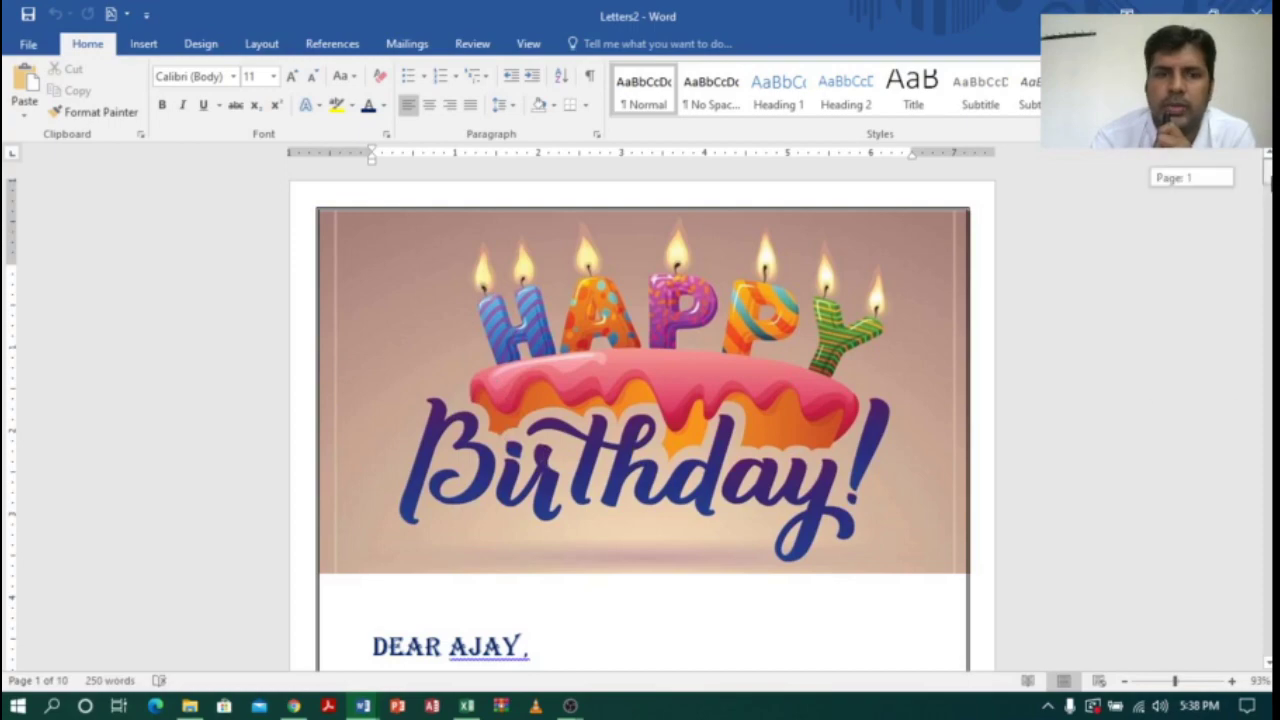
pyautogui.scroll(-20, 641, 405)
pyautogui.scroll(-20, 641, 405)
pyautogui.scroll(-20, 641, 405)
pyautogui.scroll(-20, 641, 405)
pyautogui.scroll(-20, 641, 405)
pyautogui.scroll(-20, 1268, 555)
pyautogui.scroll(9, 1268, 555)
pyautogui.scroll(-3, 1268, 560)
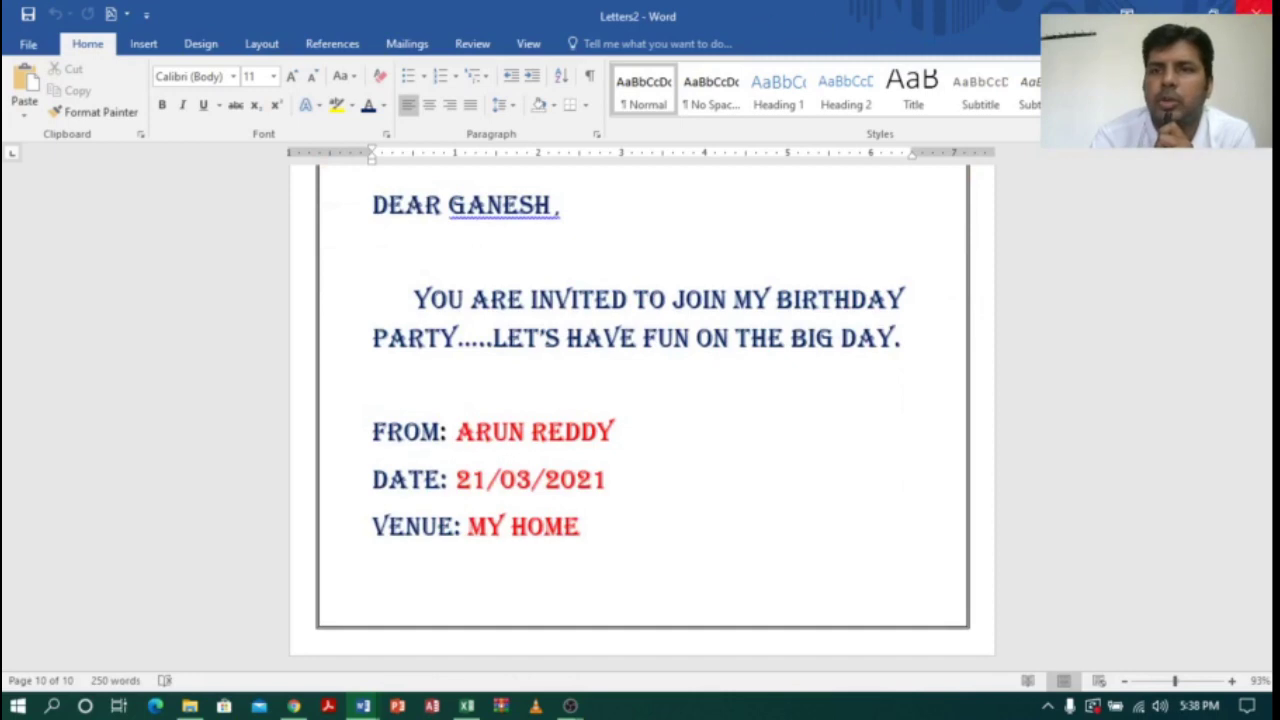
pyautogui.click(1262, 8)
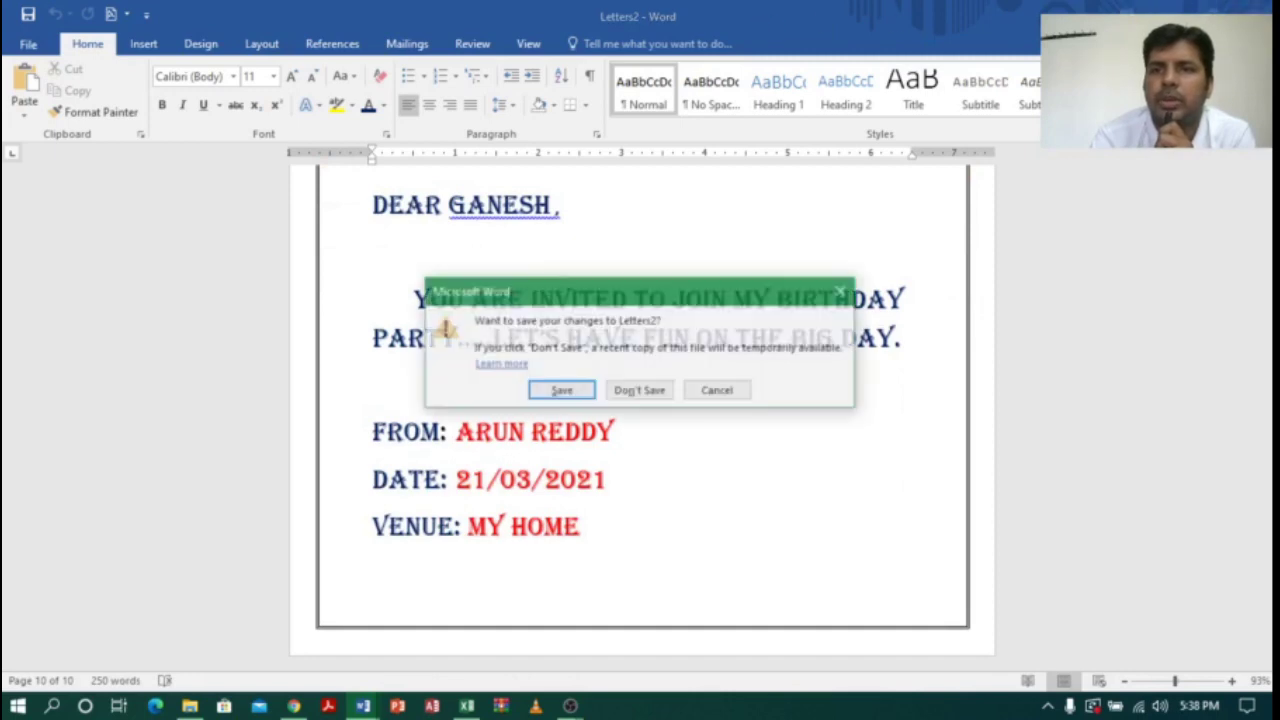
pyautogui.click(638, 391)
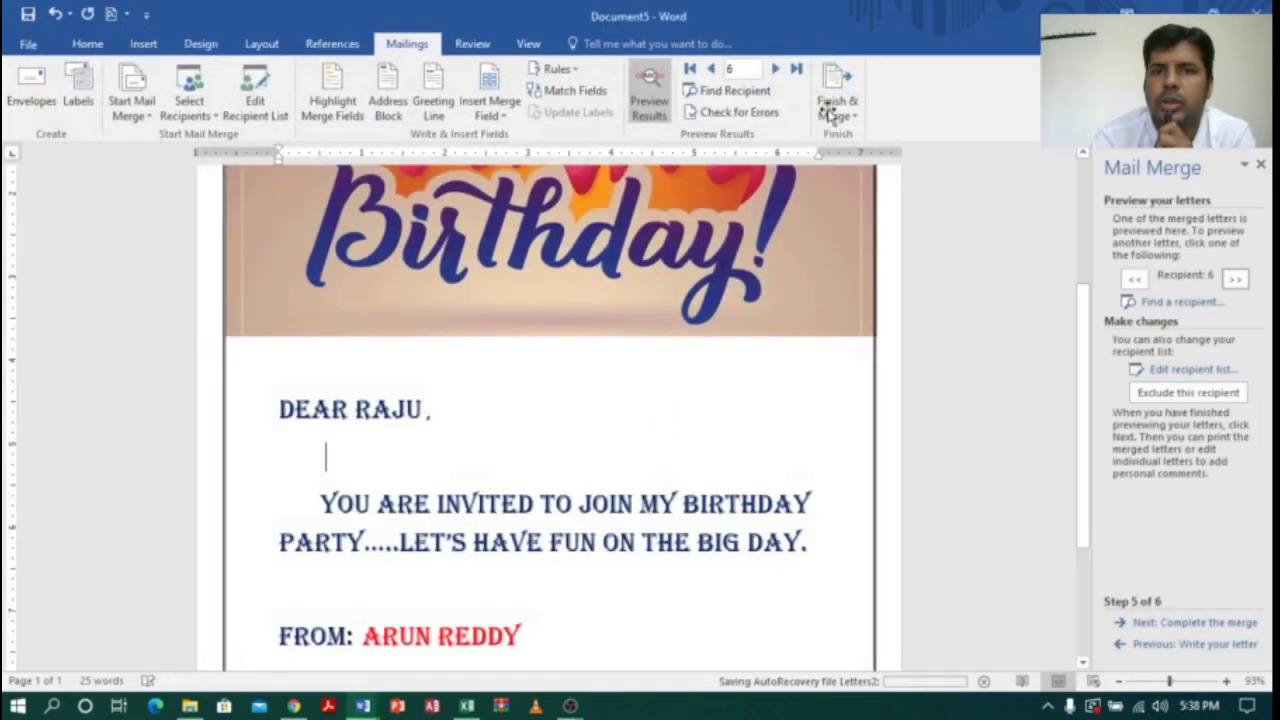
# Step: Print all merged records using the Microsoft Print to PDF printer
pyautogui.click(857, 120)
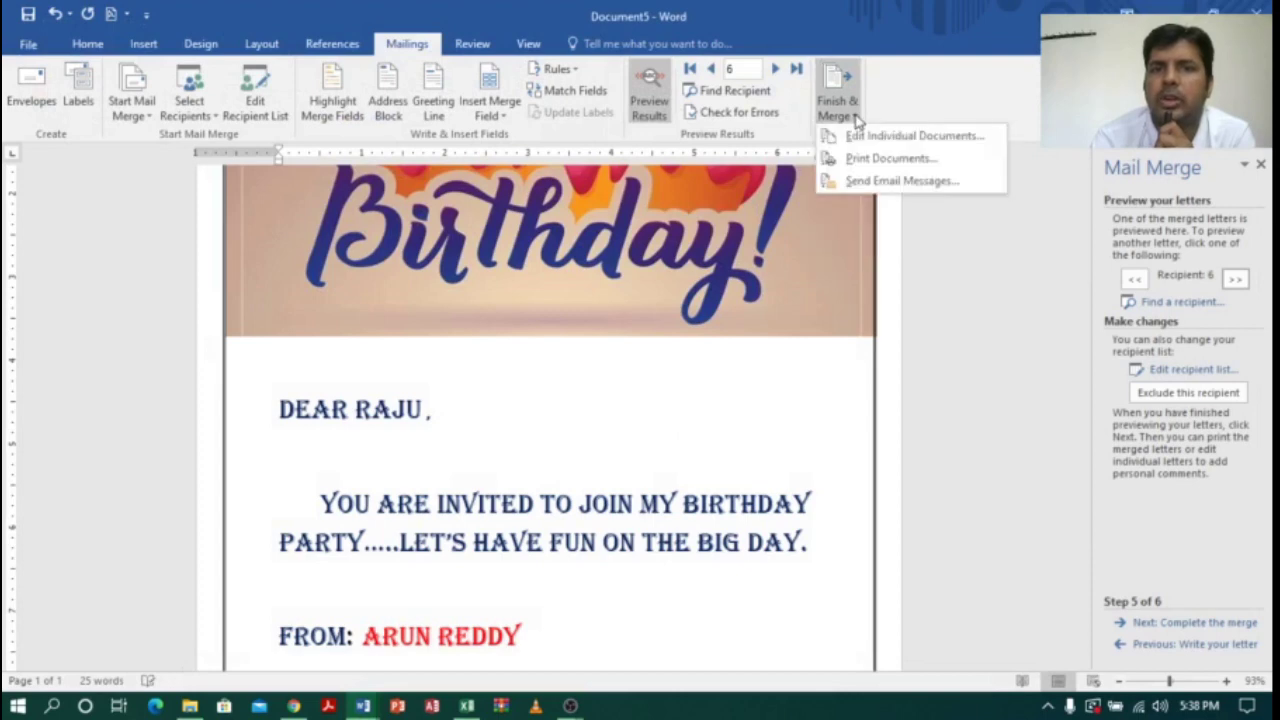
pyautogui.click(880, 158)
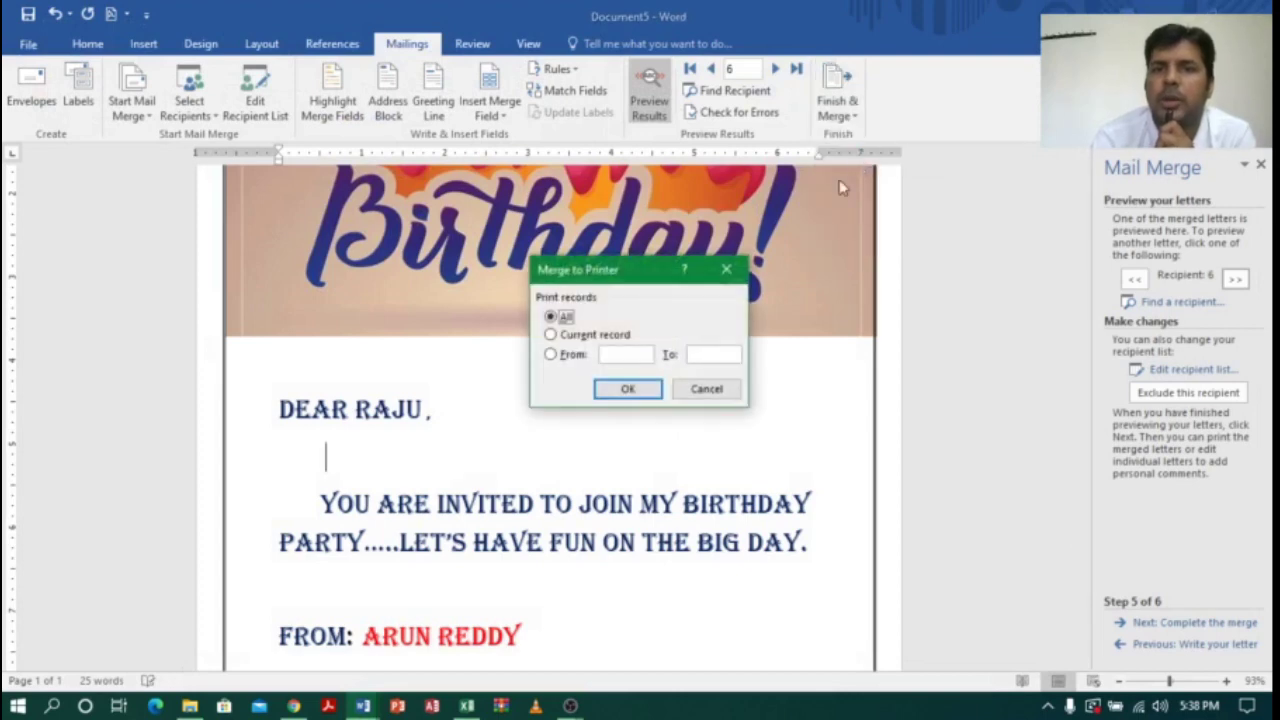
pyautogui.click(628, 389)
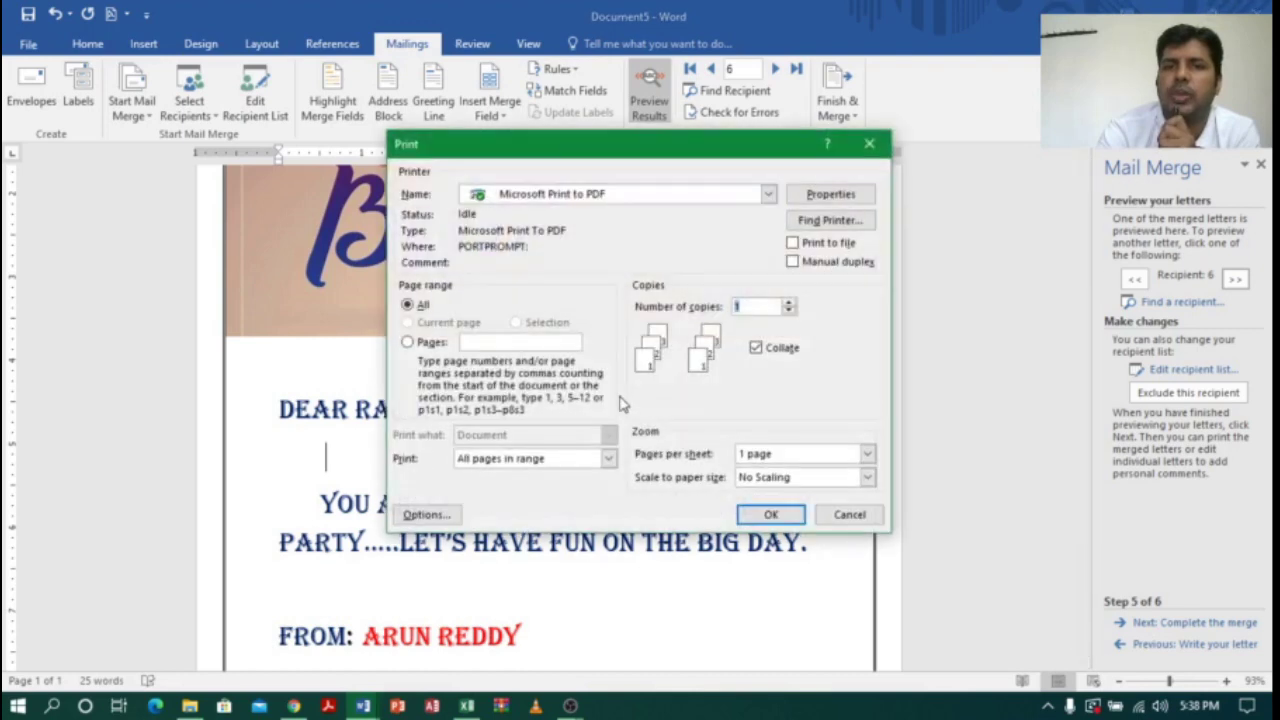
pyautogui.click(768, 194)
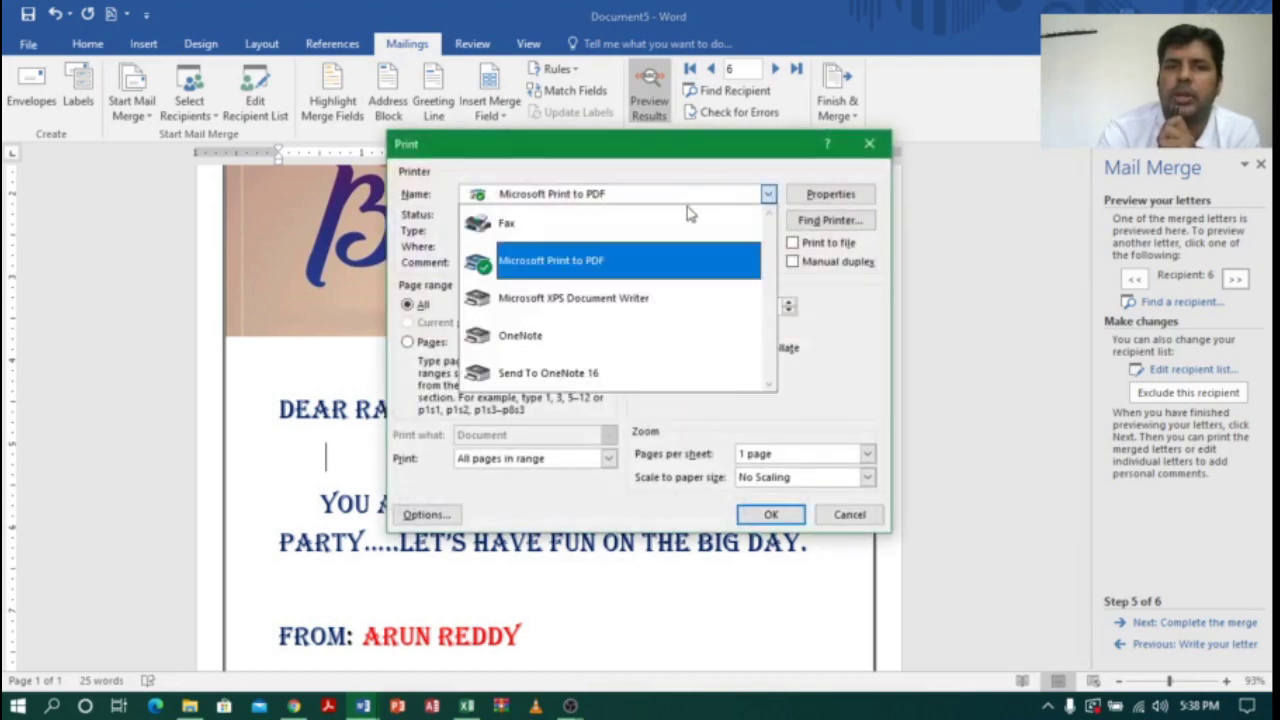
pyautogui.click(590, 262)
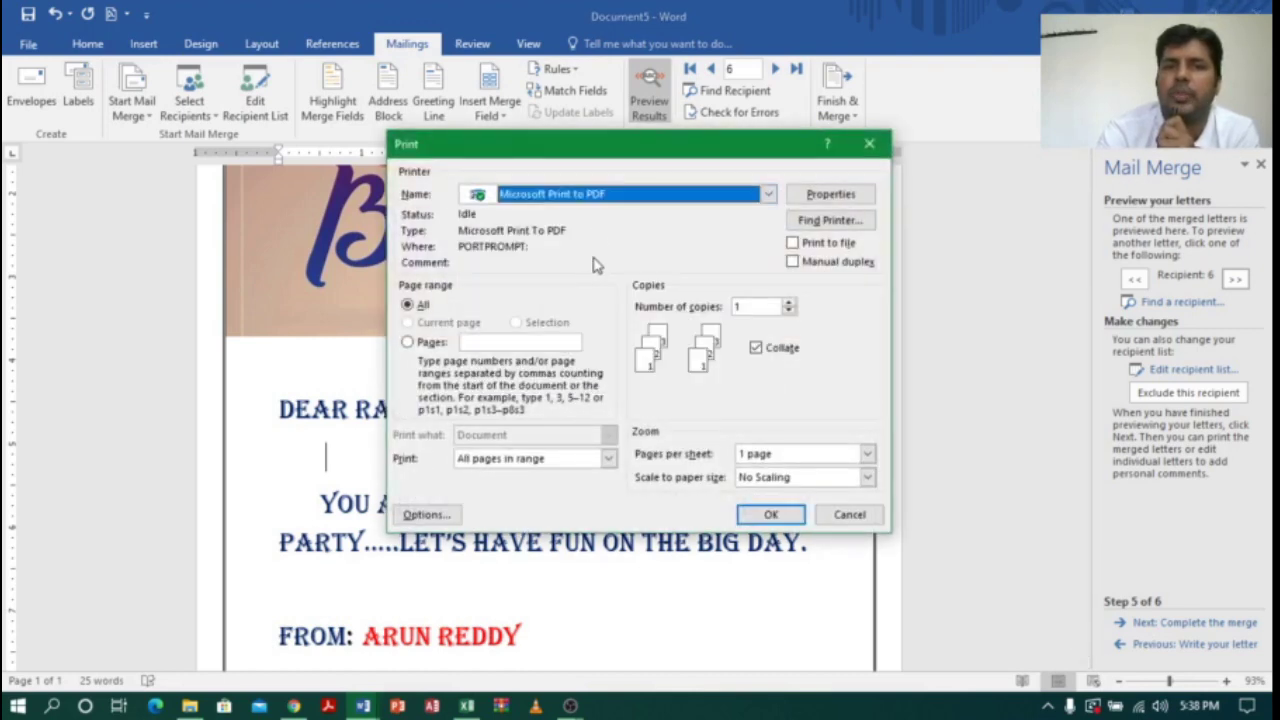
pyautogui.click(769, 515)
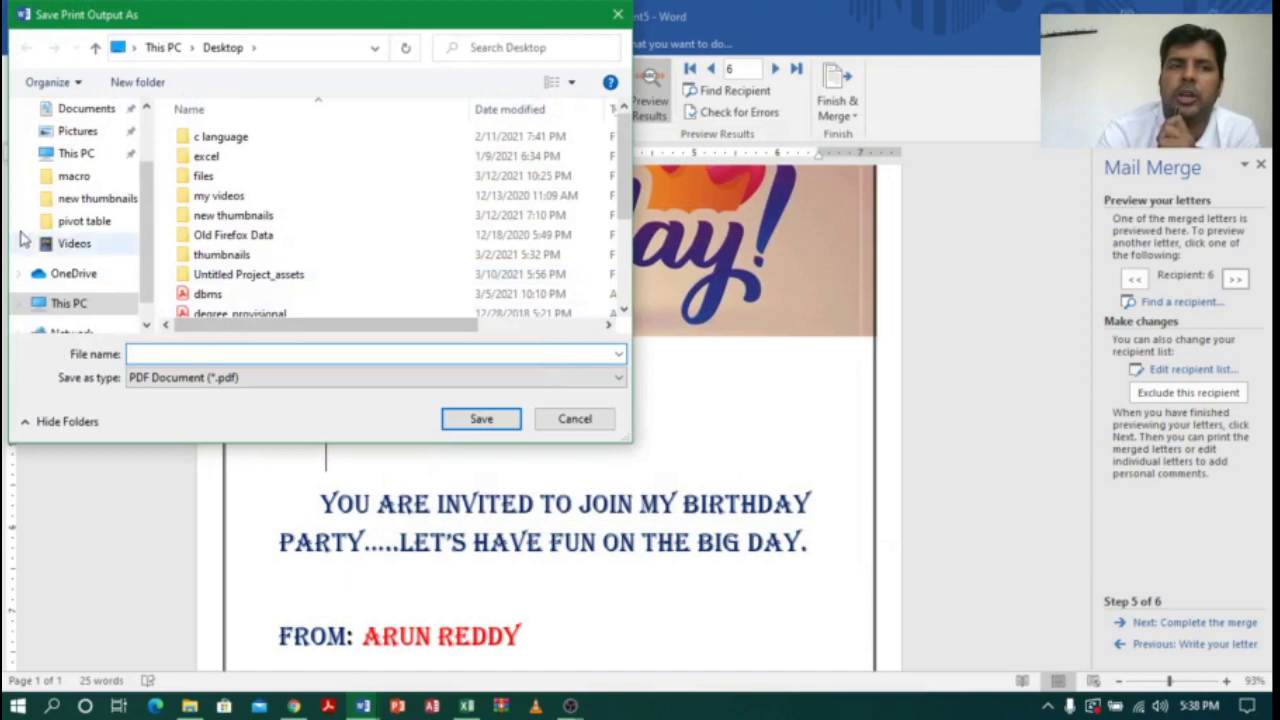
# Step: Save the PDF output as BIRTHDAY on the Desktop
pyautogui.scroll(2, 88, 130)
pyautogui.click(85, 150)
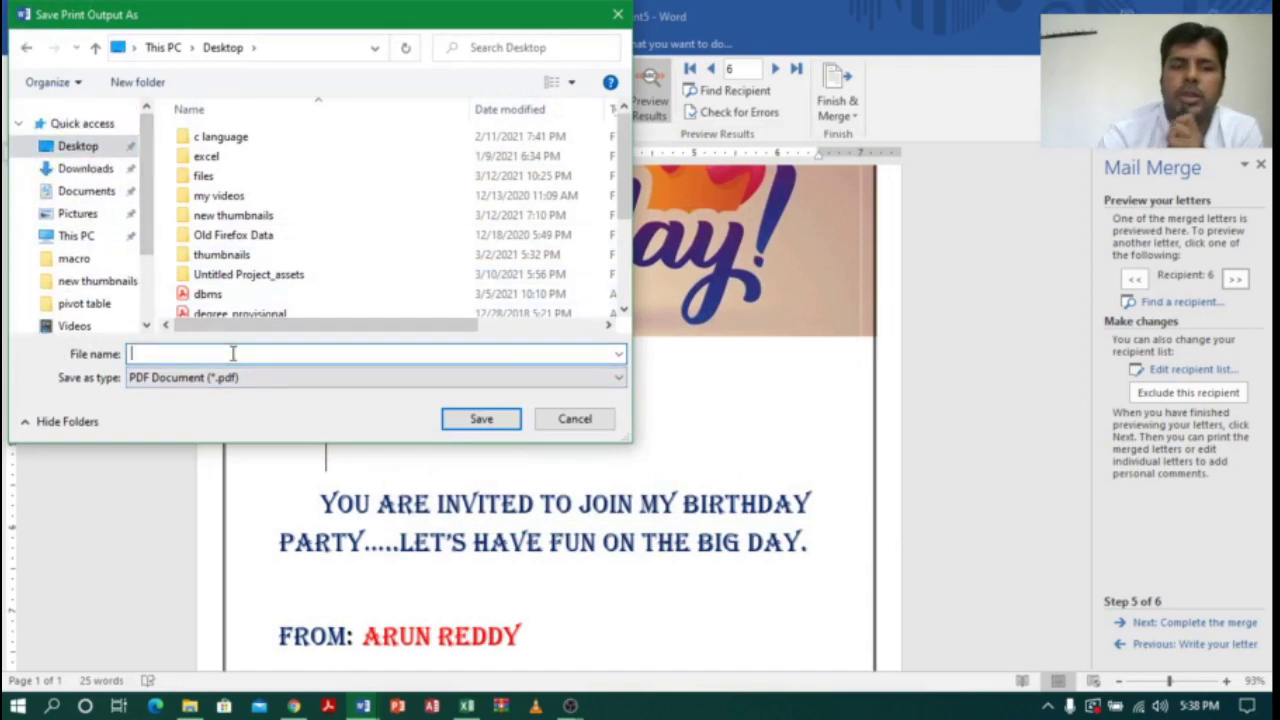
pyautogui.write('BIRTHDAY')
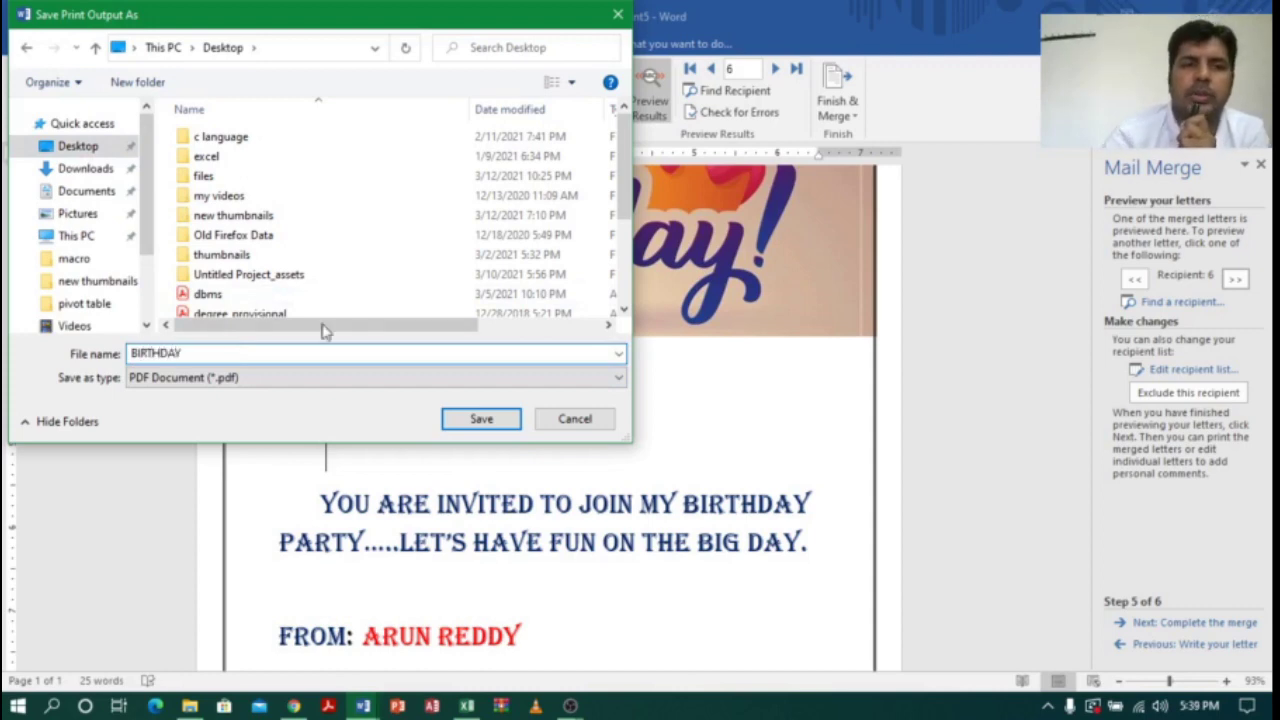
pyautogui.click(481, 419)
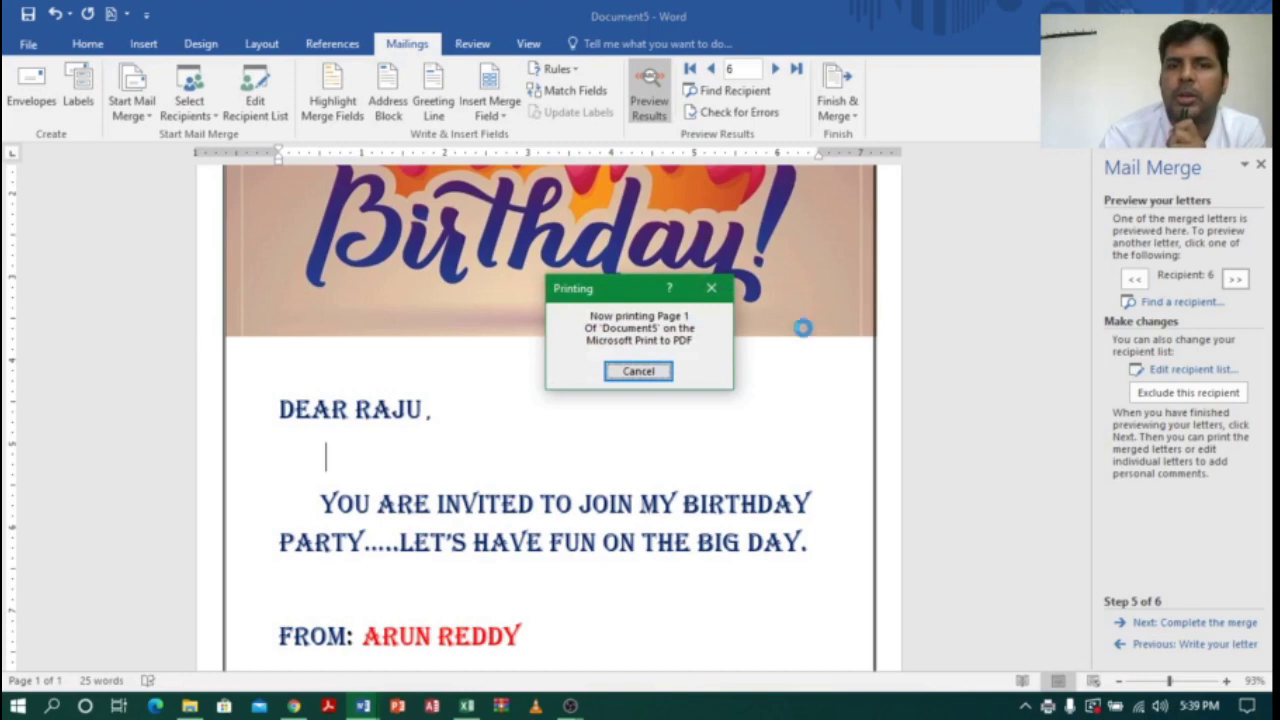
pyautogui.click(641, 371)
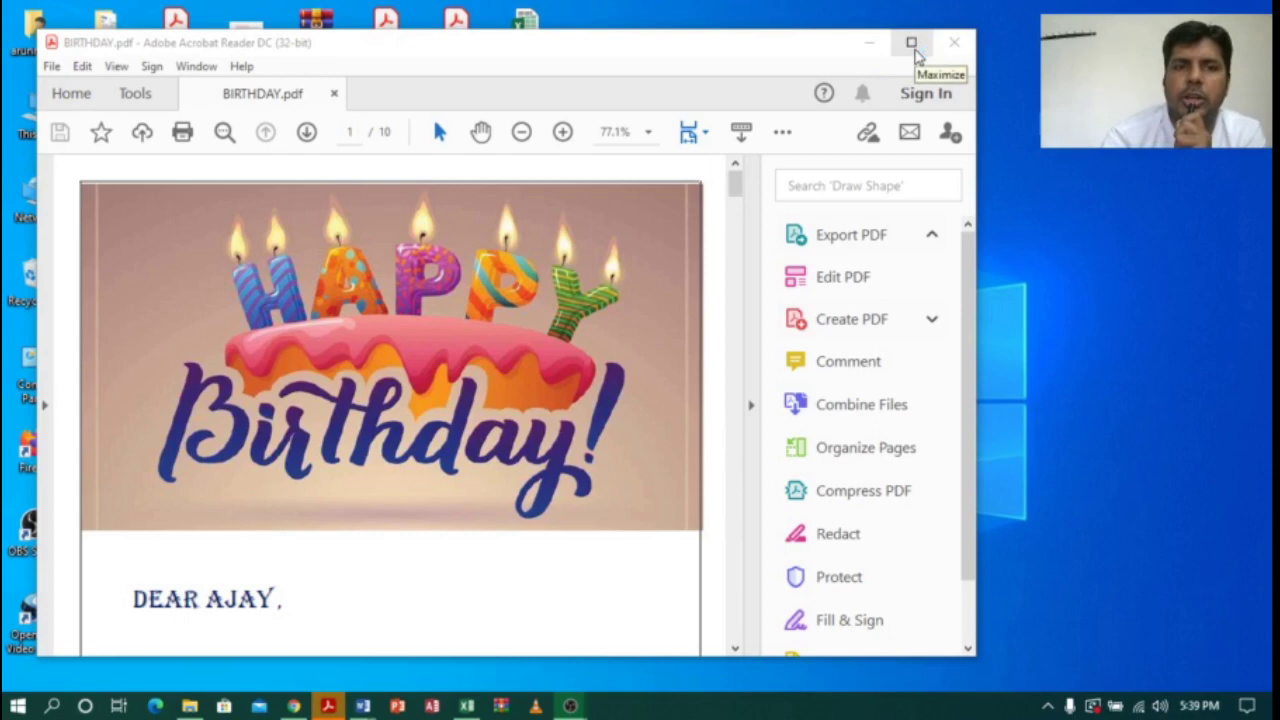
# Step: Maximize the Acrobat Reader window and scroll through BIRTHDAY.pdf
pyautogui.click(916, 57)
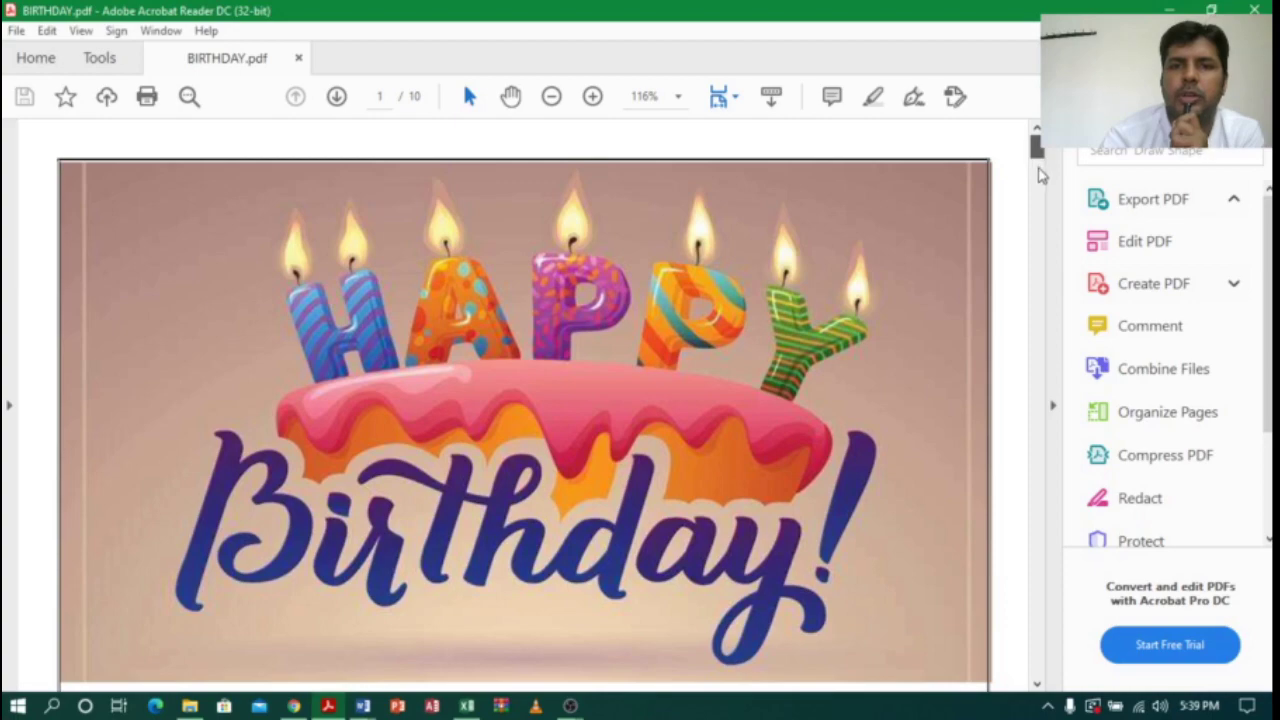
pyautogui.scroll(-5, 1044, 178)
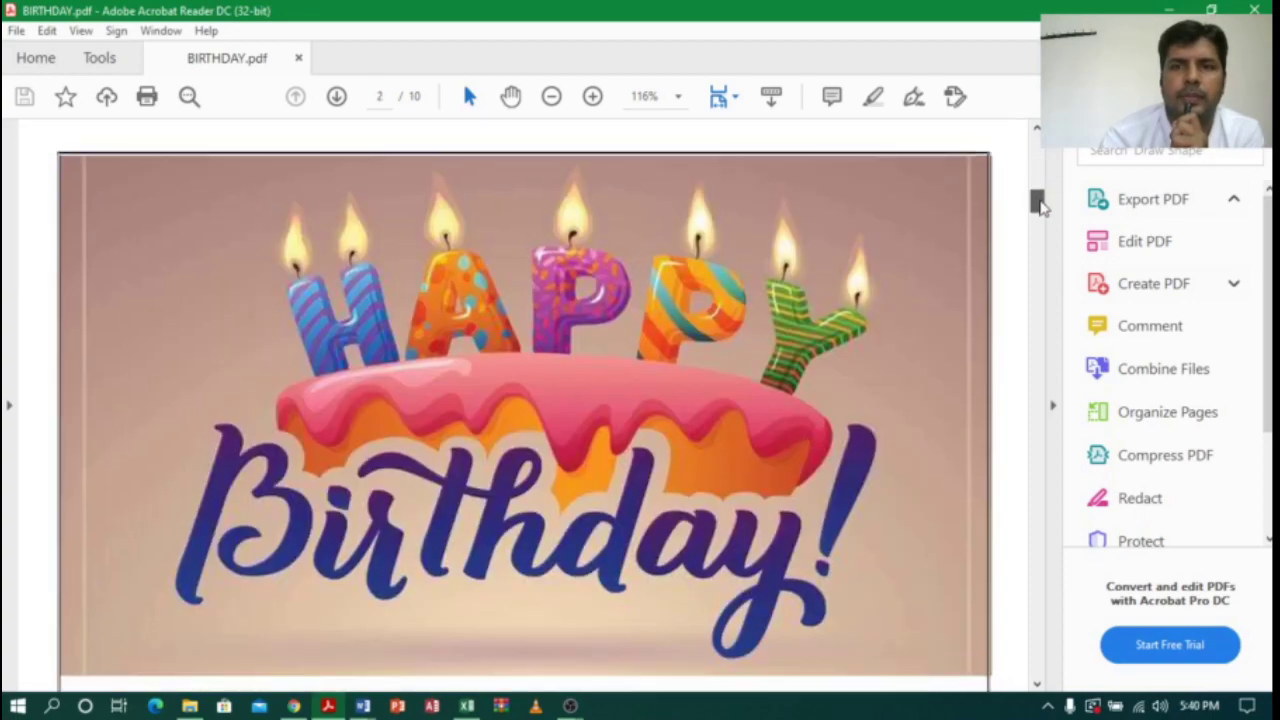
pyautogui.moveTo(1040, 205); pyautogui.dragTo(1039, 350)
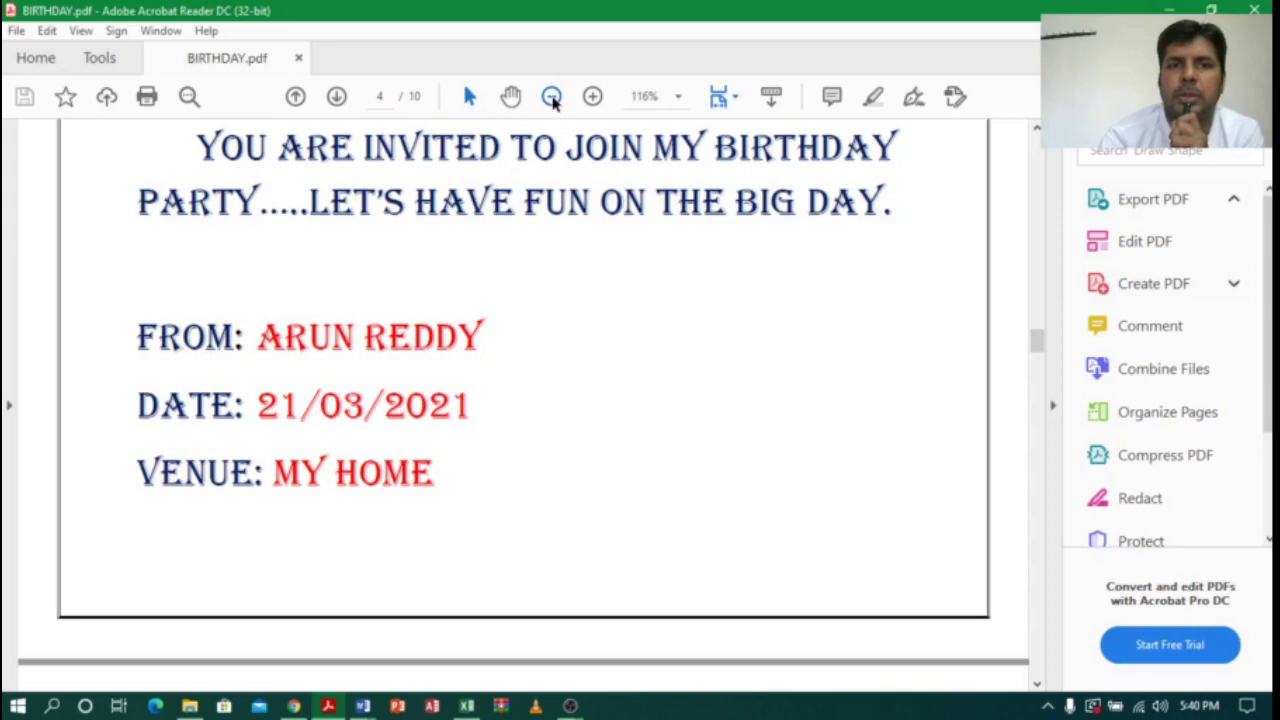
# Step: Zoom out to 33.3% and scroll through the ten invitation pages
pyautogui.click(552, 100)
pyautogui.click(552, 100)
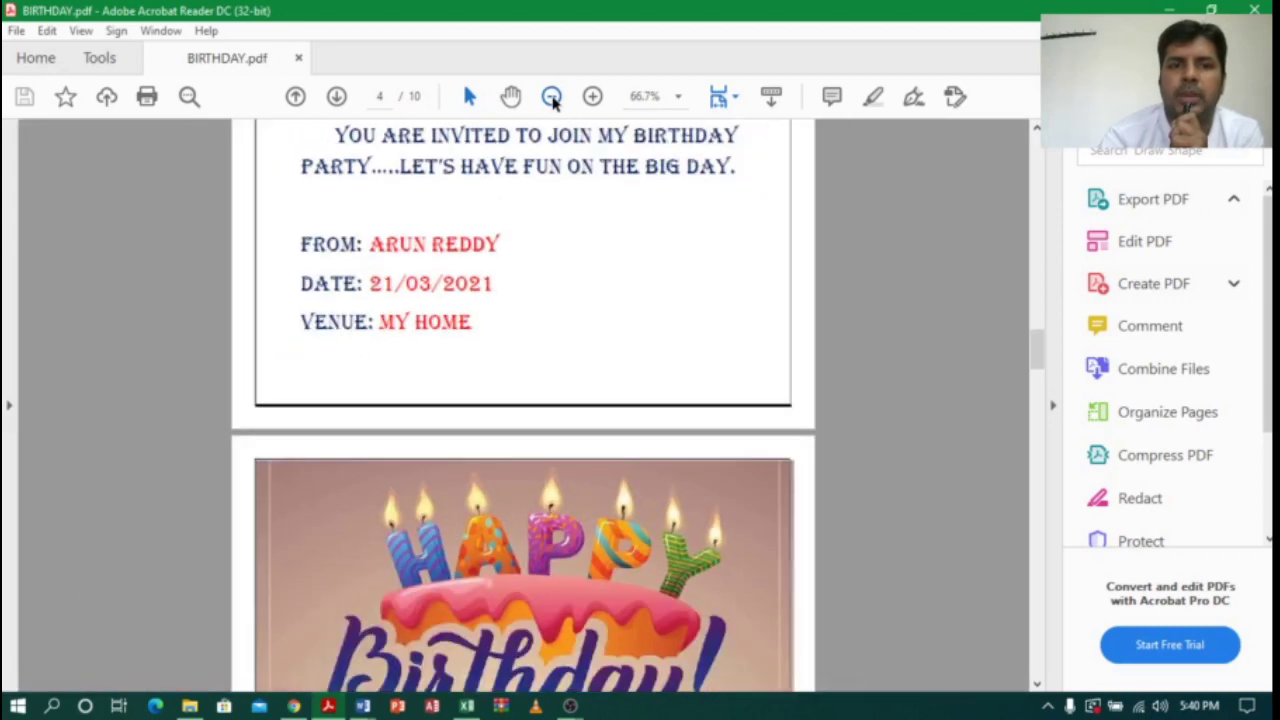
pyautogui.click(552, 100)
pyautogui.click(552, 100)
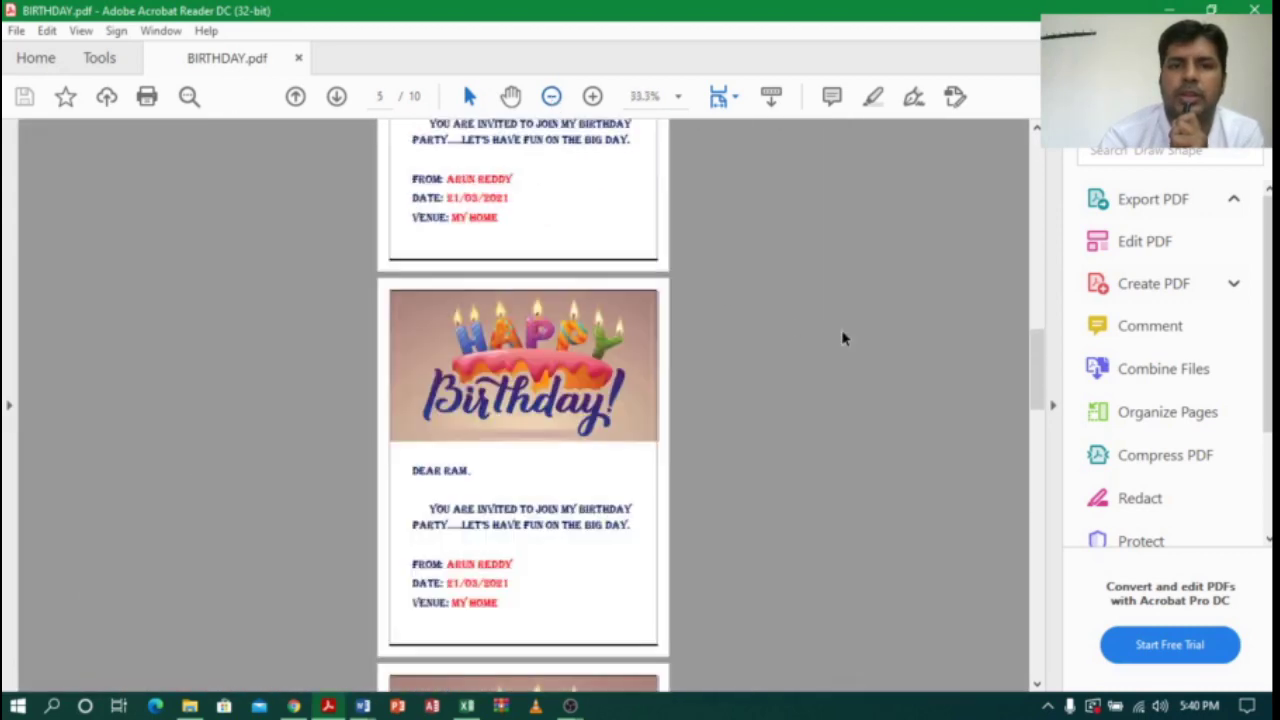
pyautogui.click(1049, 409)
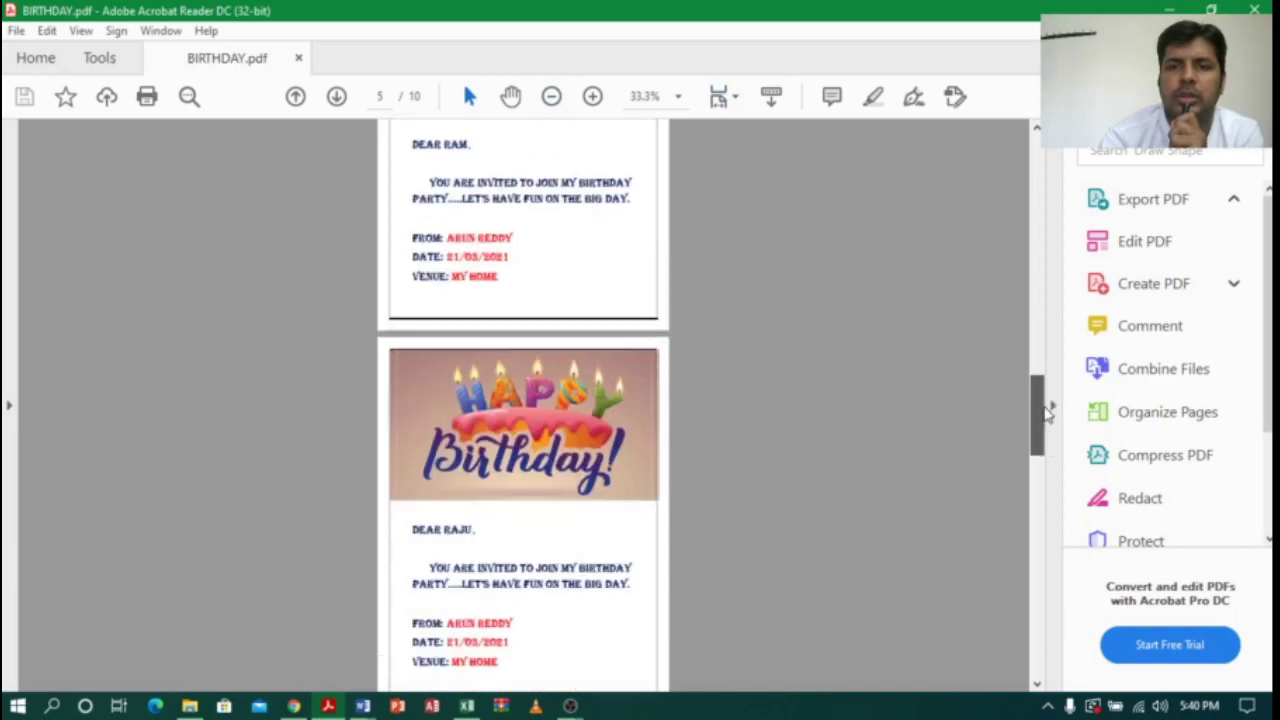
pyautogui.moveTo(1047, 430); pyautogui.dragTo(1046, 165)
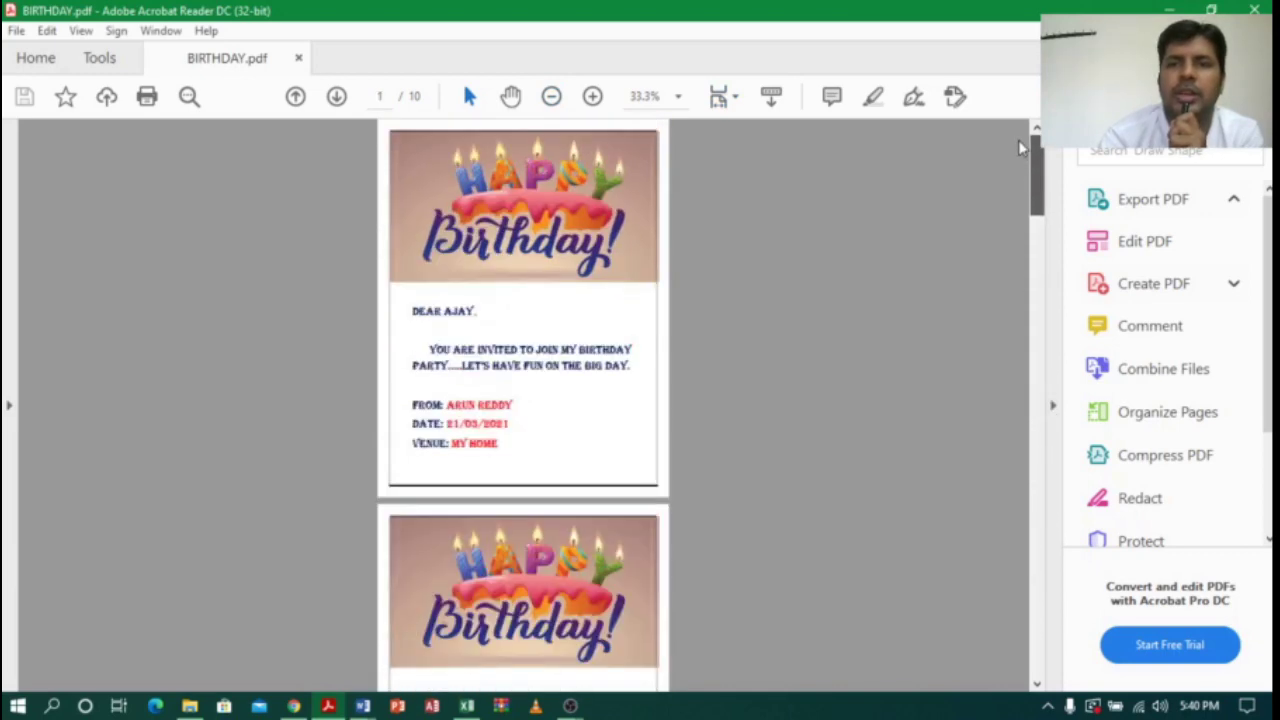